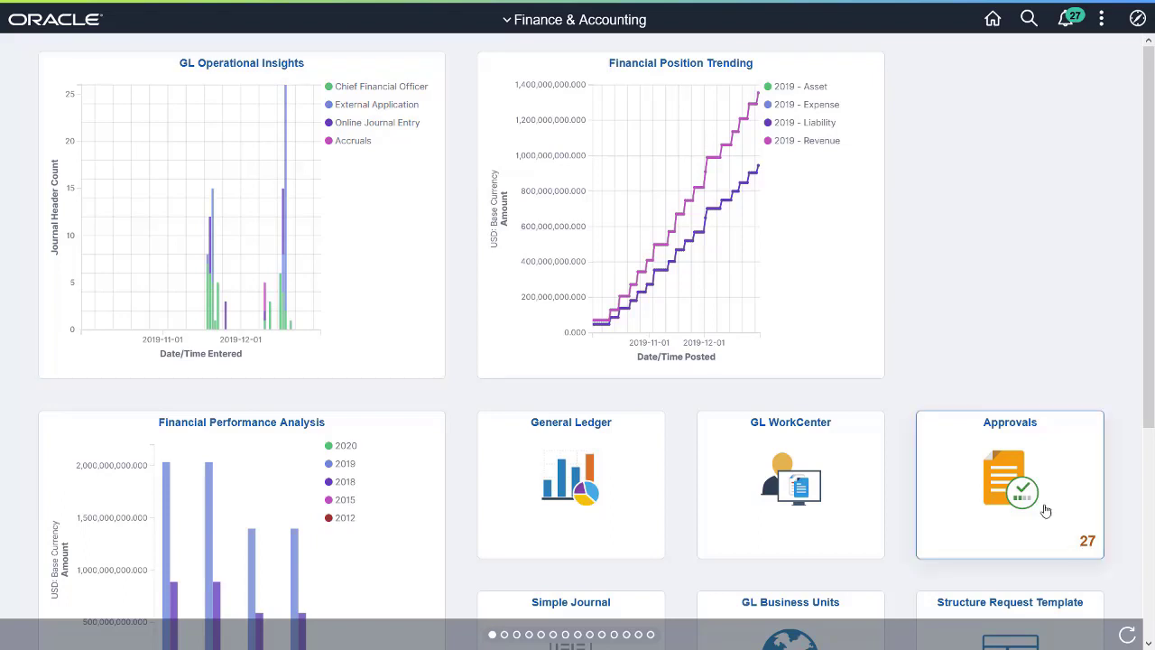
Review the detailed Financial Position Trending visualizations and journal details, and return to the Finance & Accounting homepage
{"action": "left_click", "coordinate": [817, 270]}
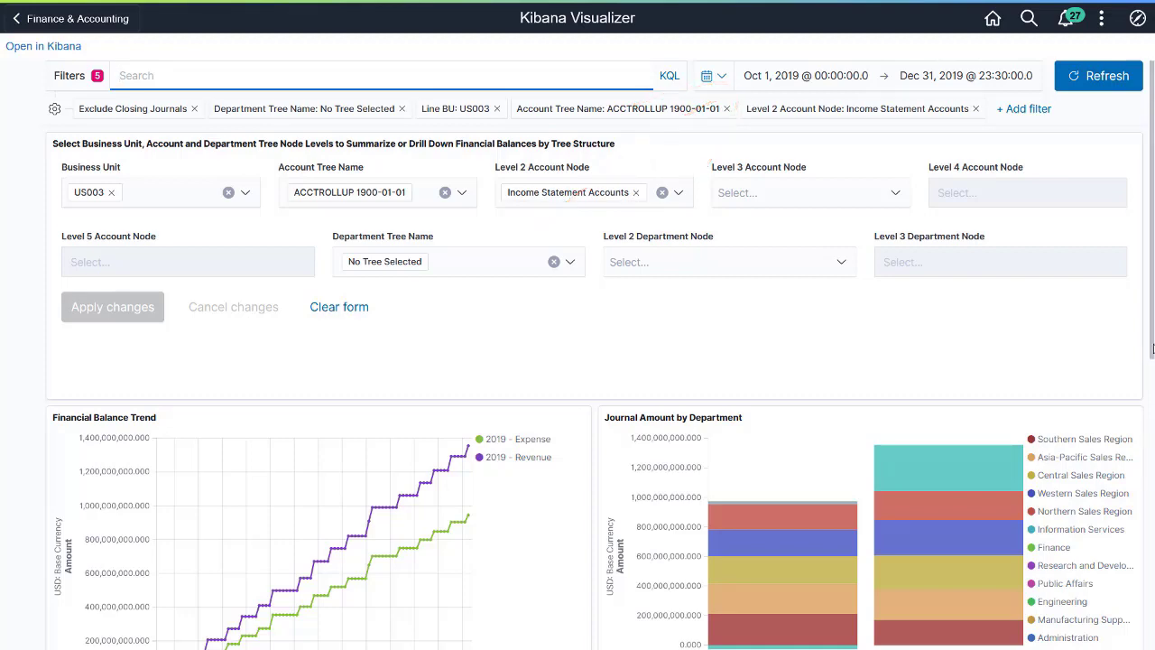
{"action": "left_click_drag", "start_coordinate": [1152, 349], "coordinate": [1152, 646]}
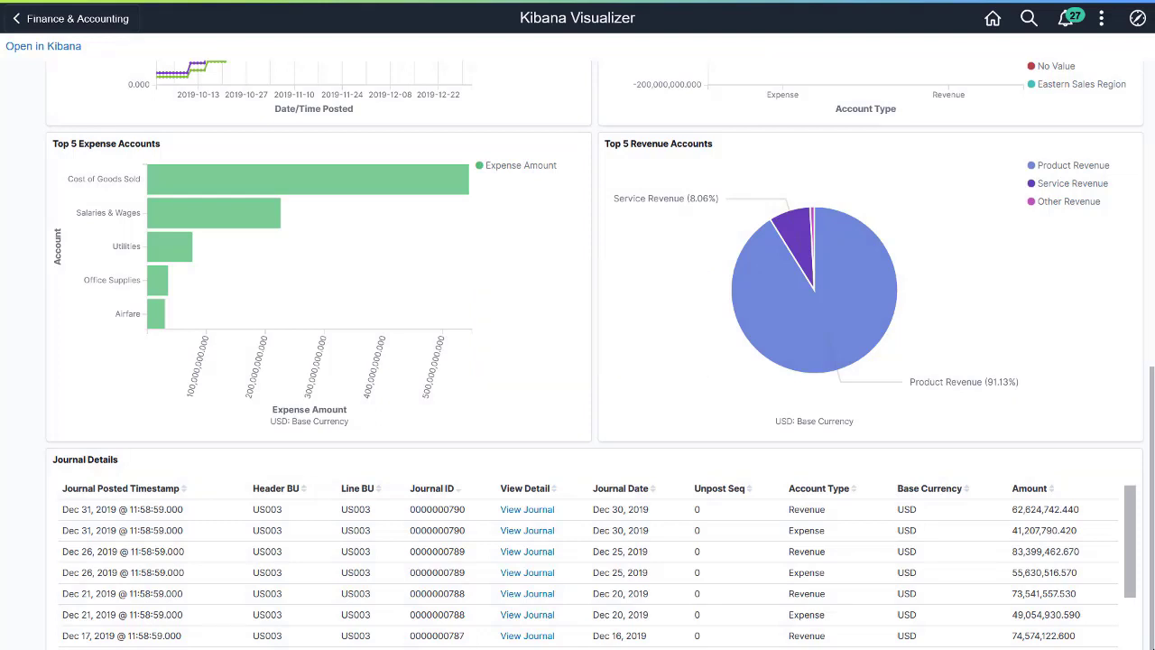
{"action": "left_click", "coordinate": [98, 17]}
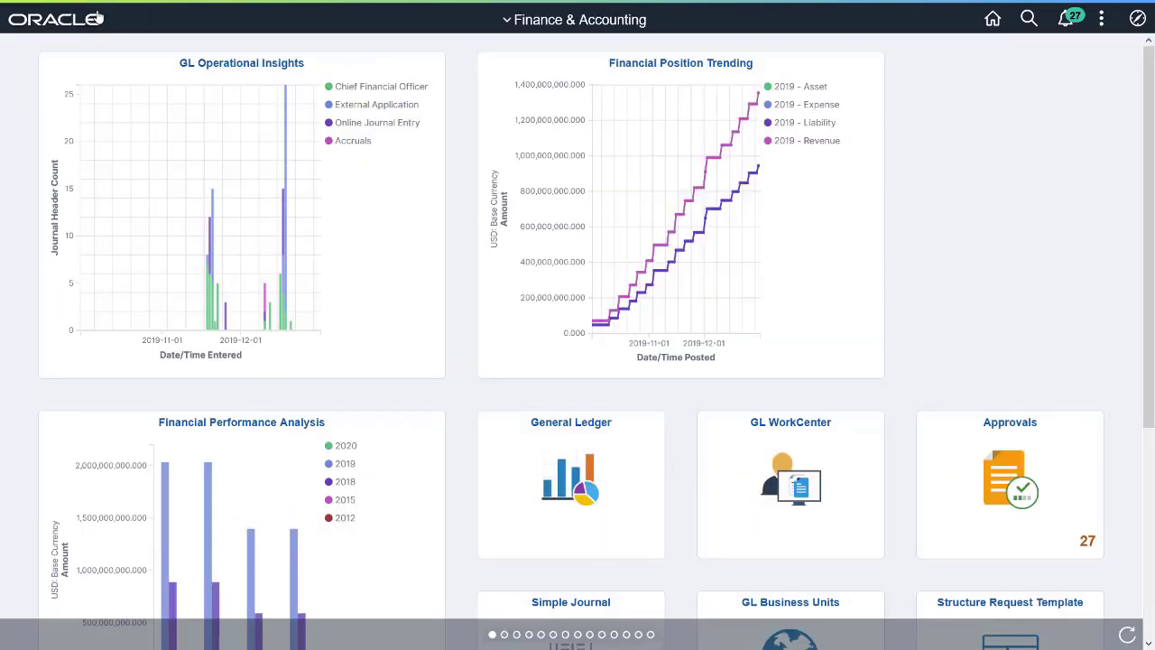
Examine the Financial Performance Analysis dashboard's year-over-year, top account and ledger details, and return to the homepage
{"action": "left_click", "coordinate": [257, 455]}
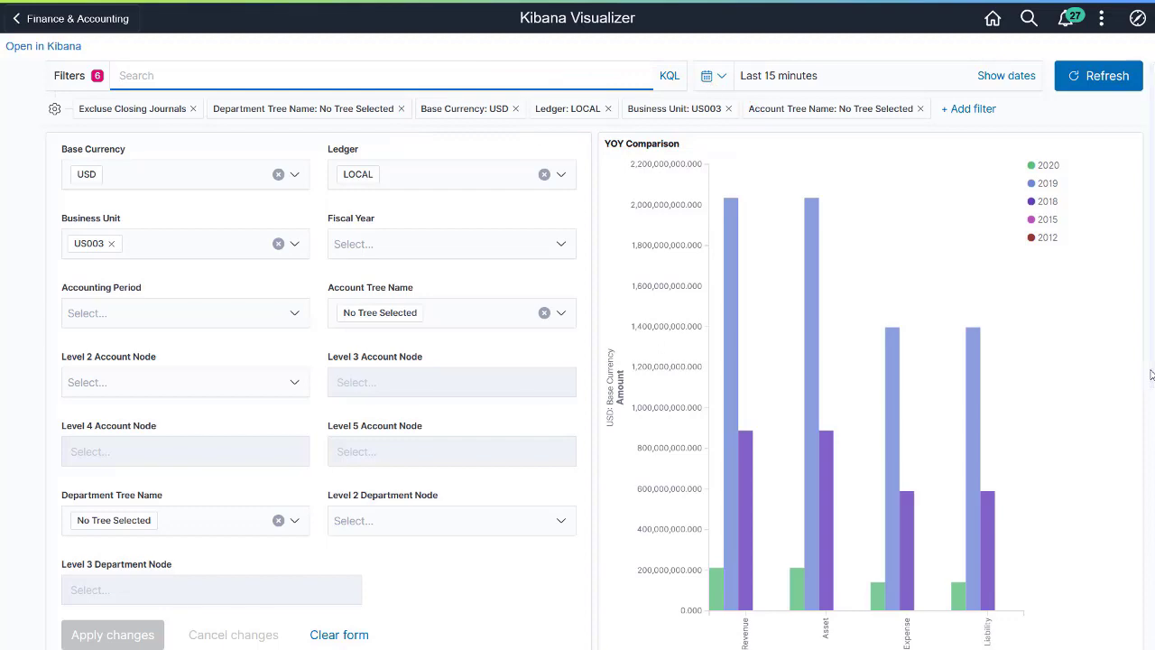
{"action": "scroll", "coordinate": [1151, 374], "scroll_direction": "down", "scroll_amount": 2}
{"action": "scroll", "coordinate": [600, 354], "scroll_direction": "down", "scroll_amount": 5}
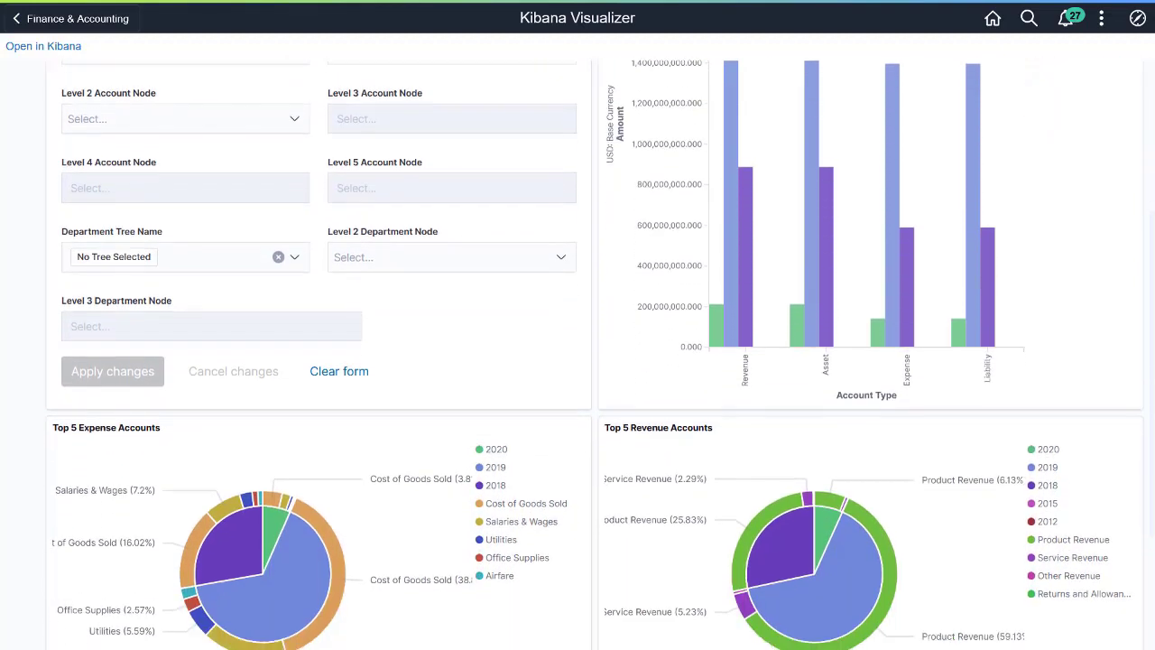
{"action": "scroll", "coordinate": [599, 354], "scroll_direction": "down", "scroll_amount": 3}
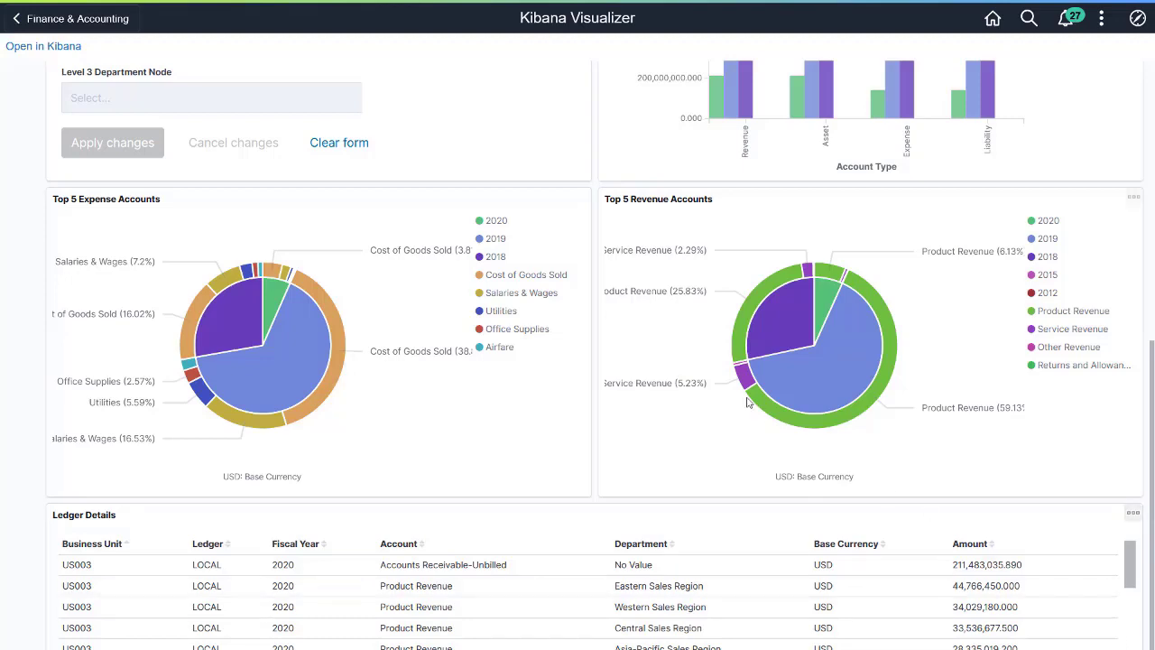
{"action": "left_click", "coordinate": [100, 18]}
Open the GL Operational Insights dashboard and examine its journal count visualizations
{"action": "left_click", "coordinate": [196, 132]}
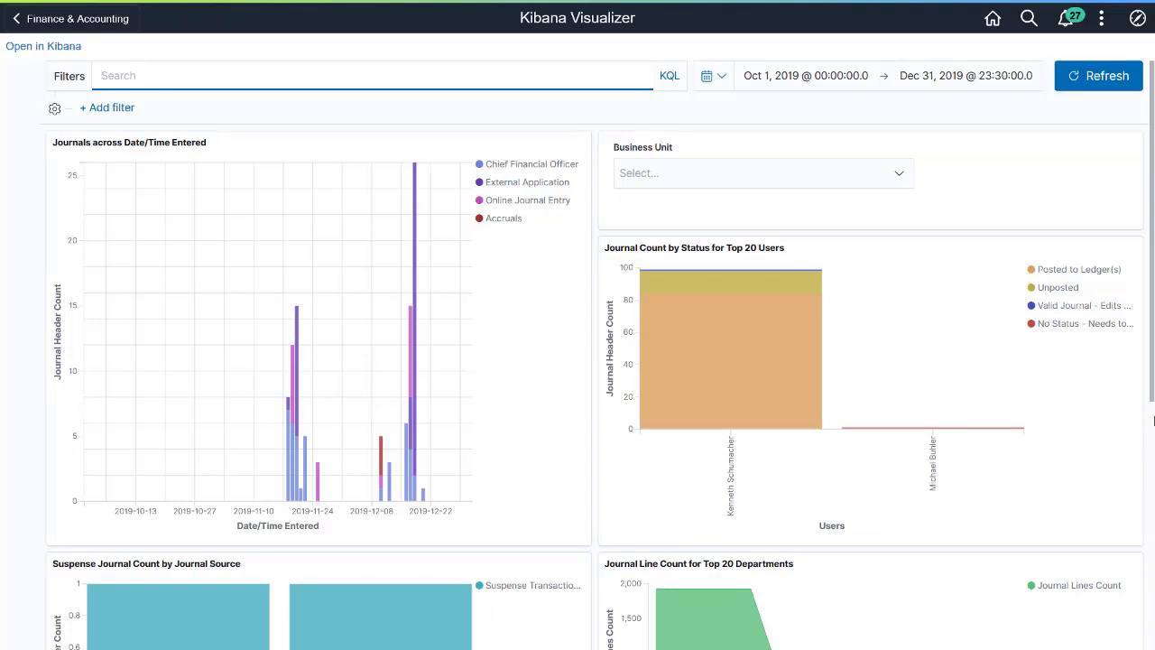
{"action": "scroll", "coordinate": [1153, 405], "scroll_direction": "down", "scroll_amount": 1}
{"action": "left_click_drag", "start_coordinate": [1153, 405], "coordinate": [1153, 648]}
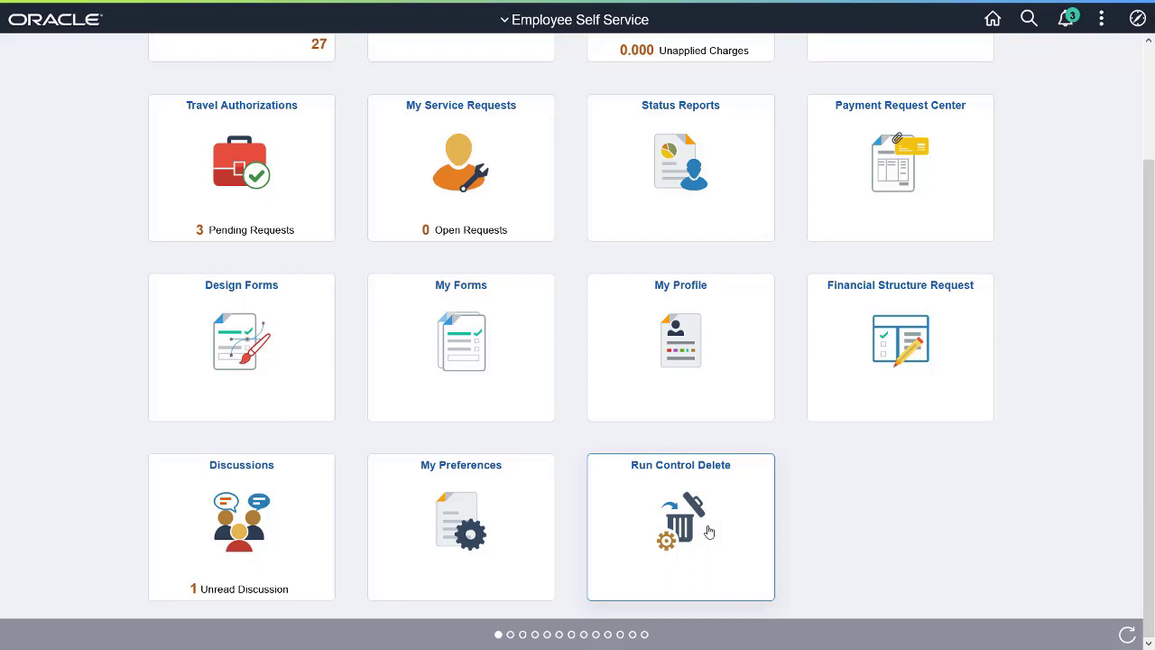
Open Run Control Delete, view the summary of delete request DELREQ1, and leave it without updating
{"action": "left_click", "coordinate": [709, 532]}
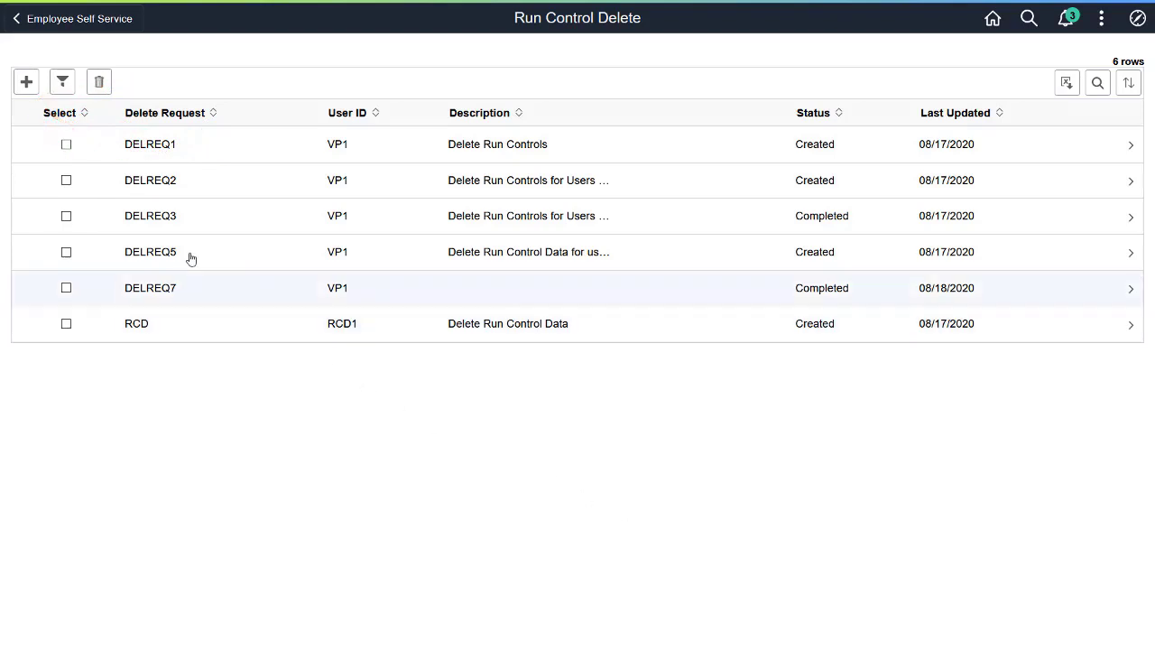
{"action": "left_click", "coordinate": [157, 154]}
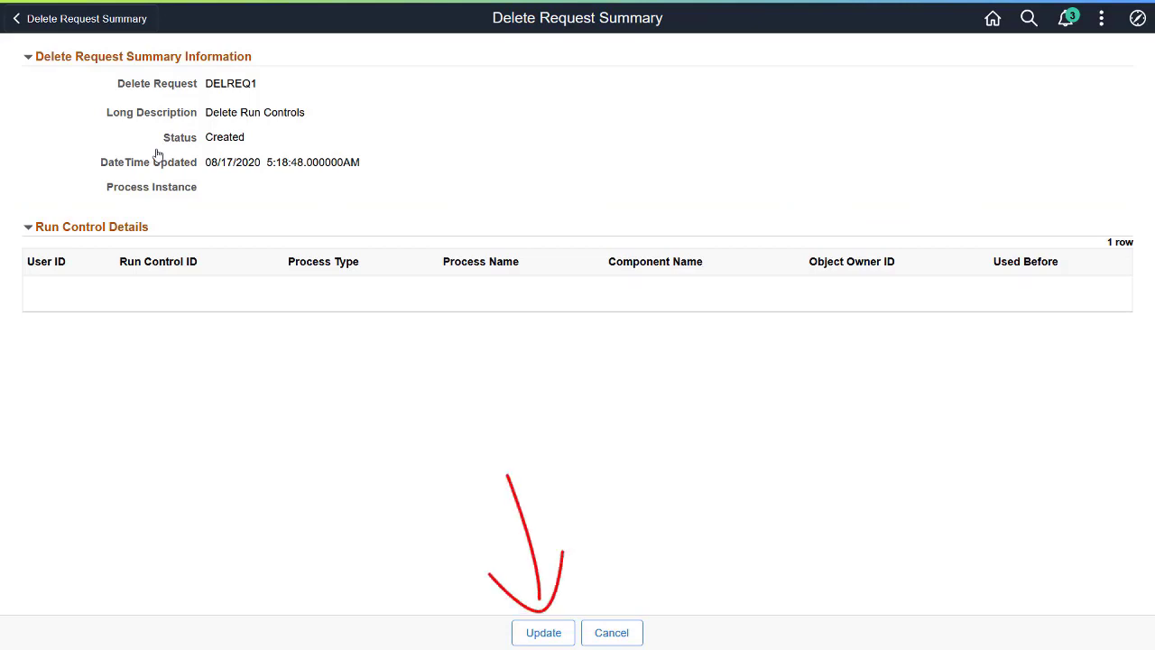
{"action": "left_click", "coordinate": [595, 635]}
Create a run control delete request named DELREQ8 for user ID RCD2 and continue to run control selection
{"action": "left_click", "coordinate": [28, 45]}
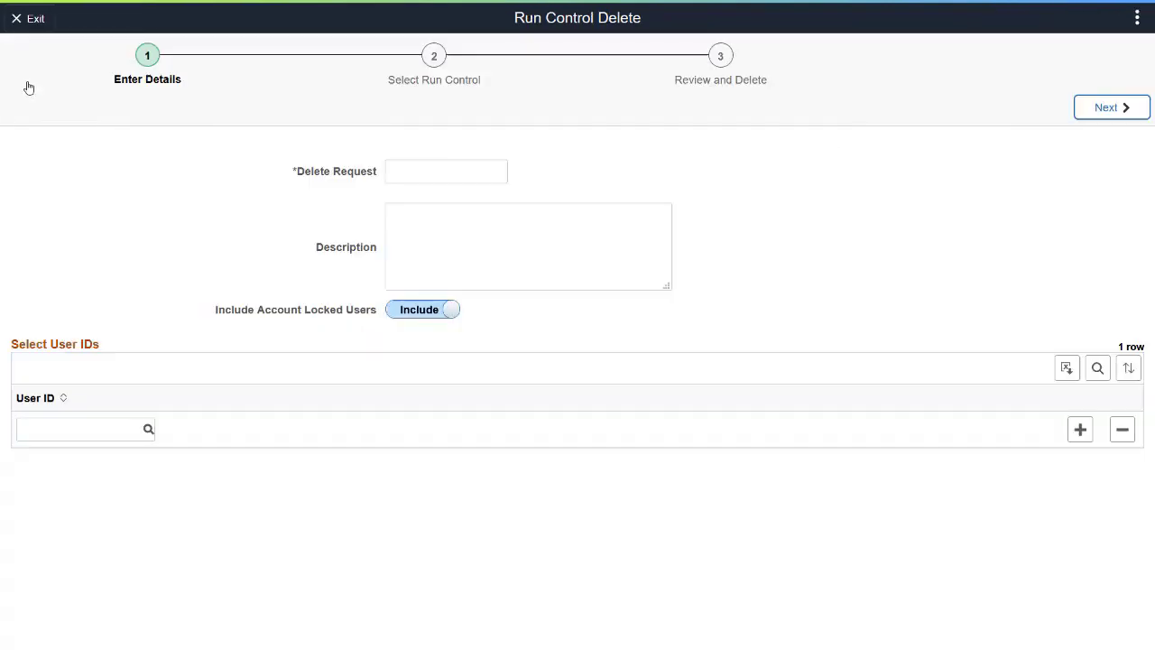
{"action": "left_click", "coordinate": [436, 178]}
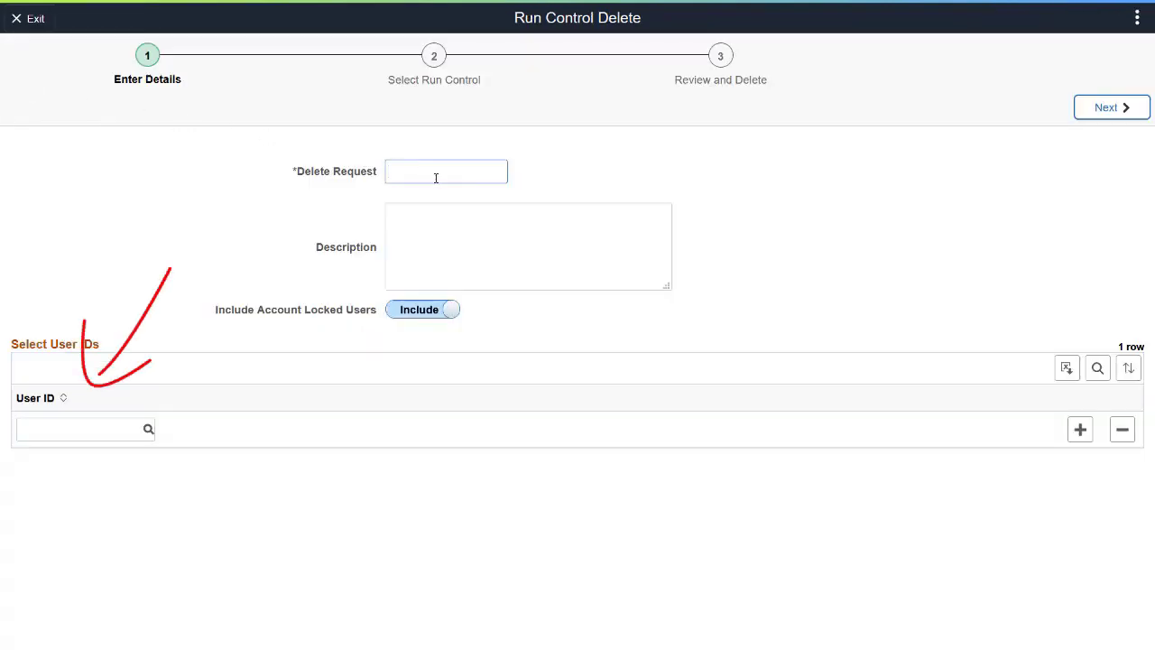
{"action": "type", "text": "DelReq8"}
{"action": "left_click", "coordinate": [78, 425]}
{"action": "type", "text": "RCD2"}
{"action": "left_click", "coordinate": [1087, 108]}
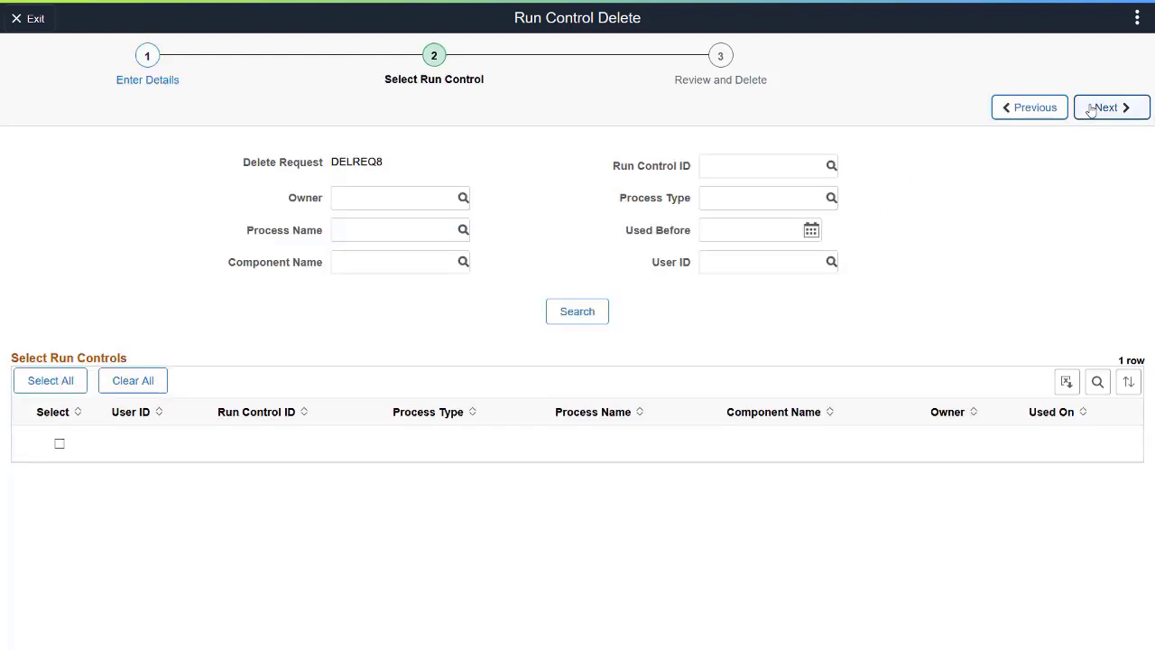
Search for the request's run controls, select POSTRC for deletion, submit the request and close its processing details
{"action": "left_click", "coordinate": [568, 311]}
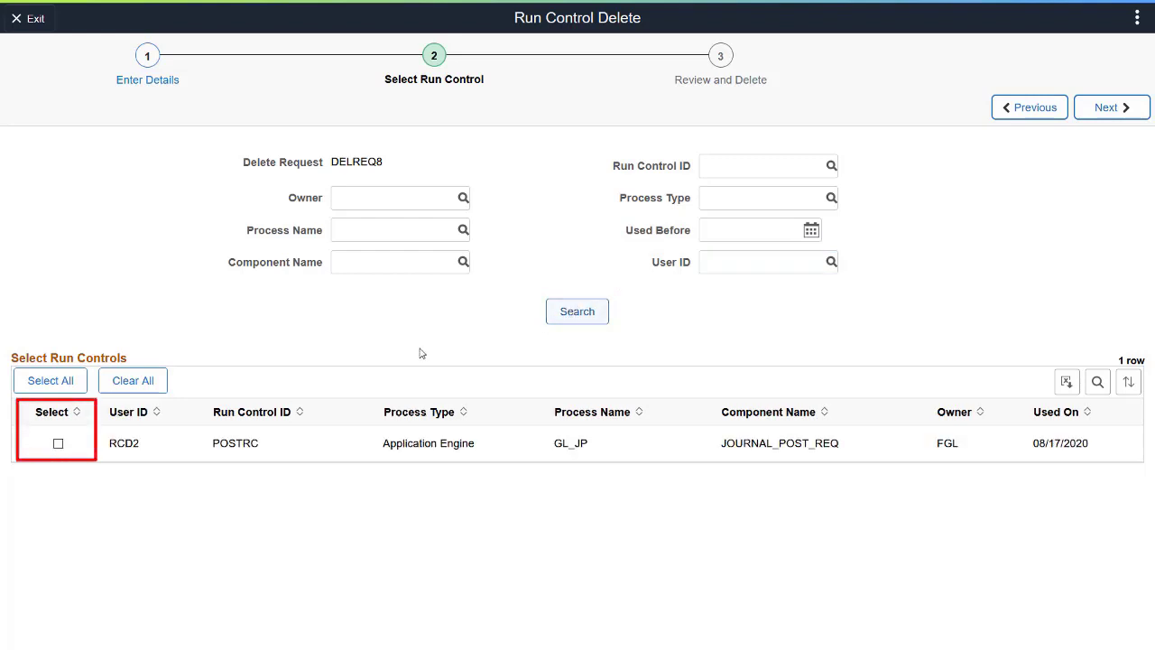
{"action": "left_click", "coordinate": [58, 444]}
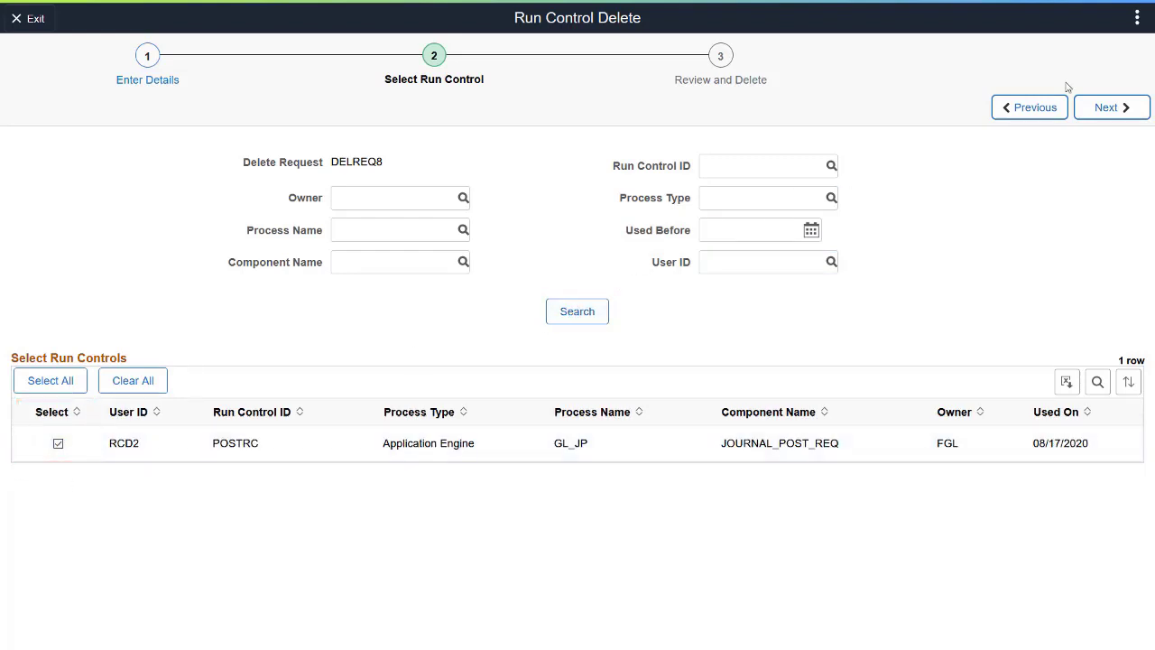
{"action": "left_click", "coordinate": [1094, 108]}
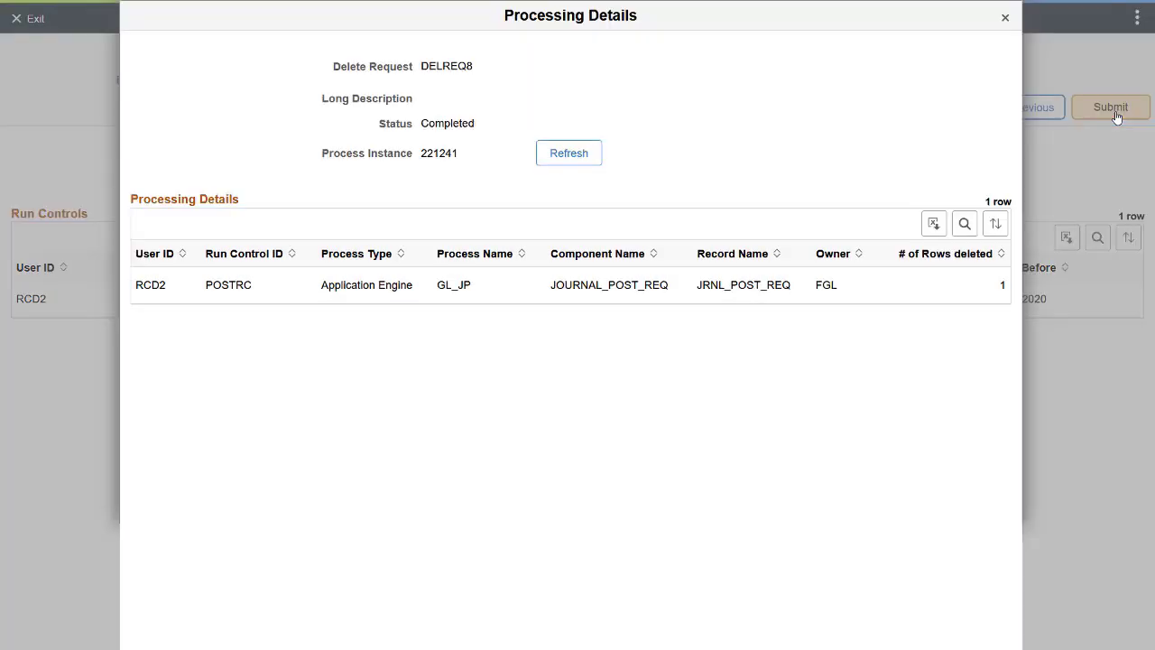
{"action": "left_click", "coordinate": [1116, 115]}
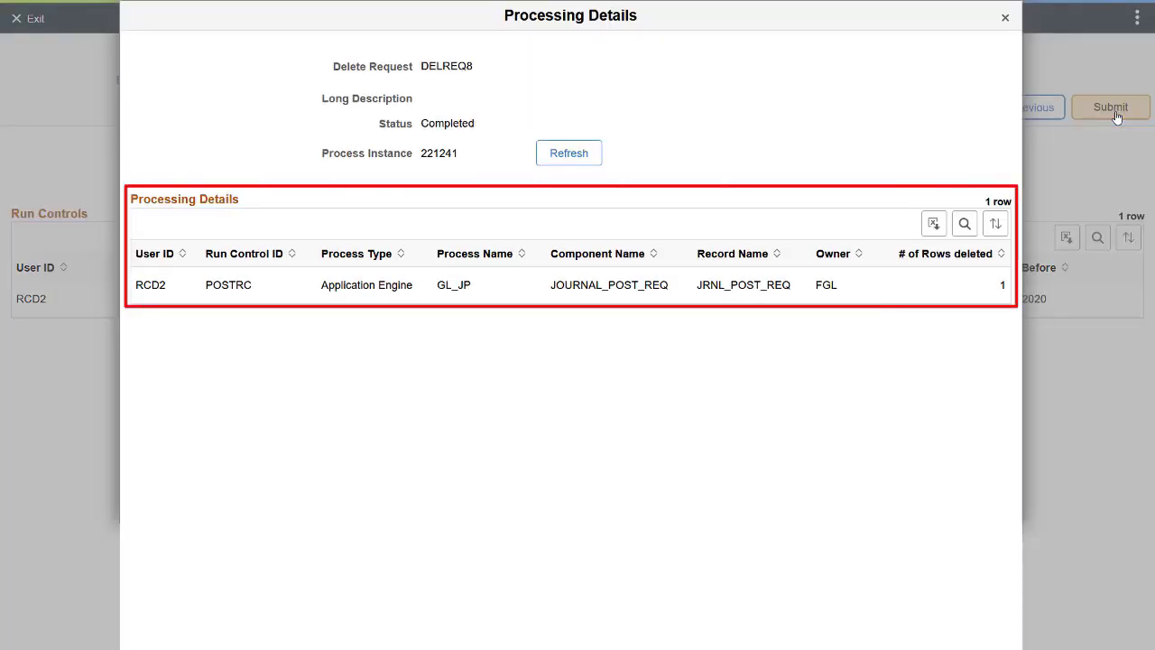
{"action": "left_click", "coordinate": [1005, 18]}
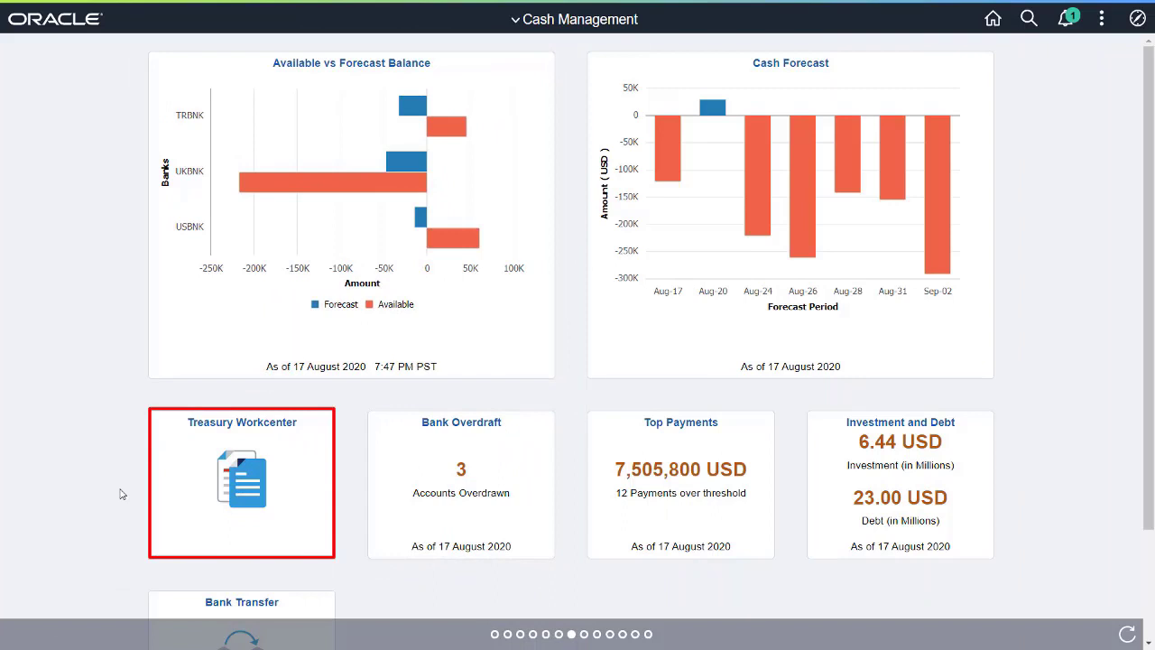
Open the Treasury WorkCenter, select the two accounting entries dated 05/31/2002 and choose the Email Notification action for them
{"action": "left_click", "coordinate": [182, 493]}
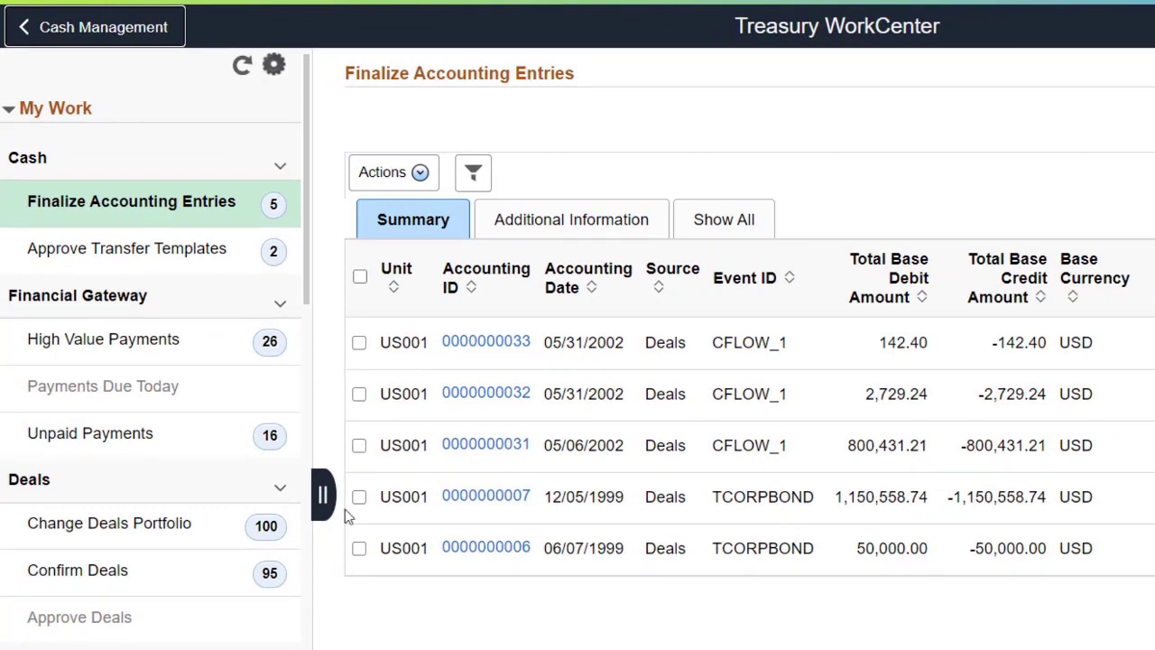
{"action": "left_click", "coordinate": [359, 343]}
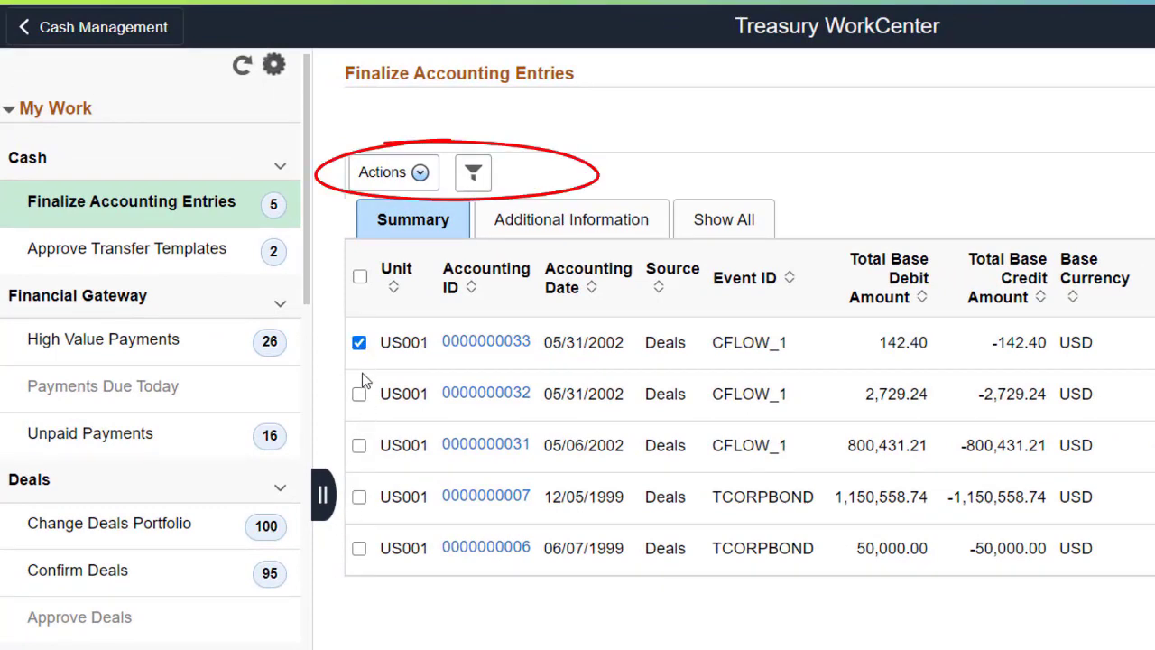
{"action": "left_click", "coordinate": [422, 179]}
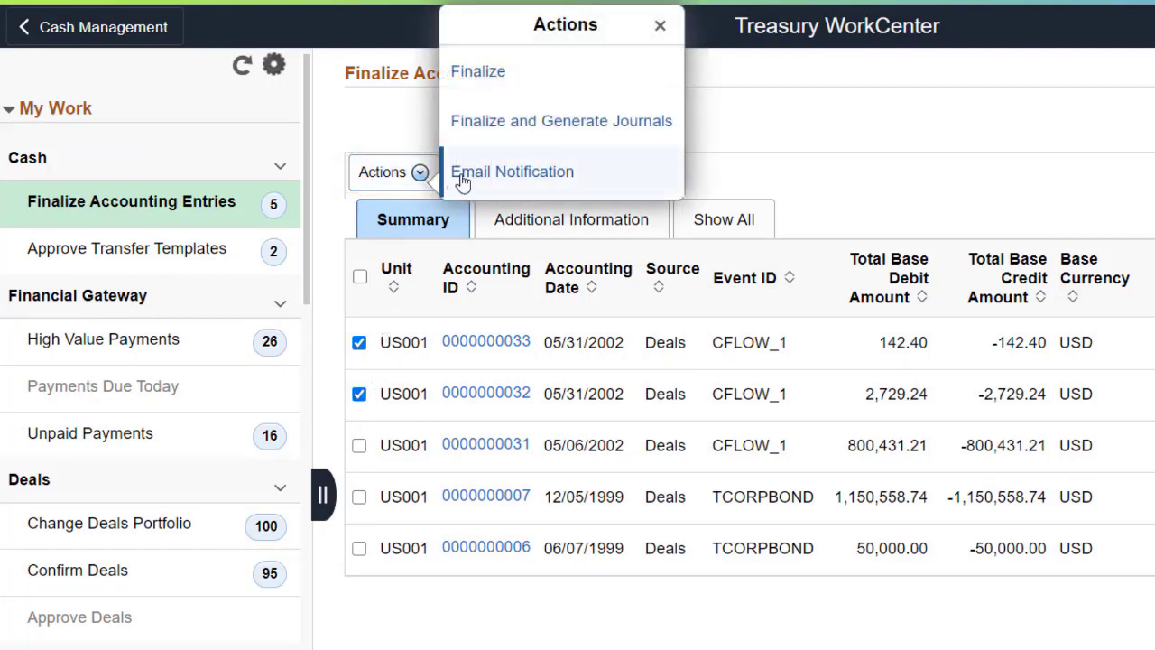
{"action": "left_click", "coordinate": [462, 180]}
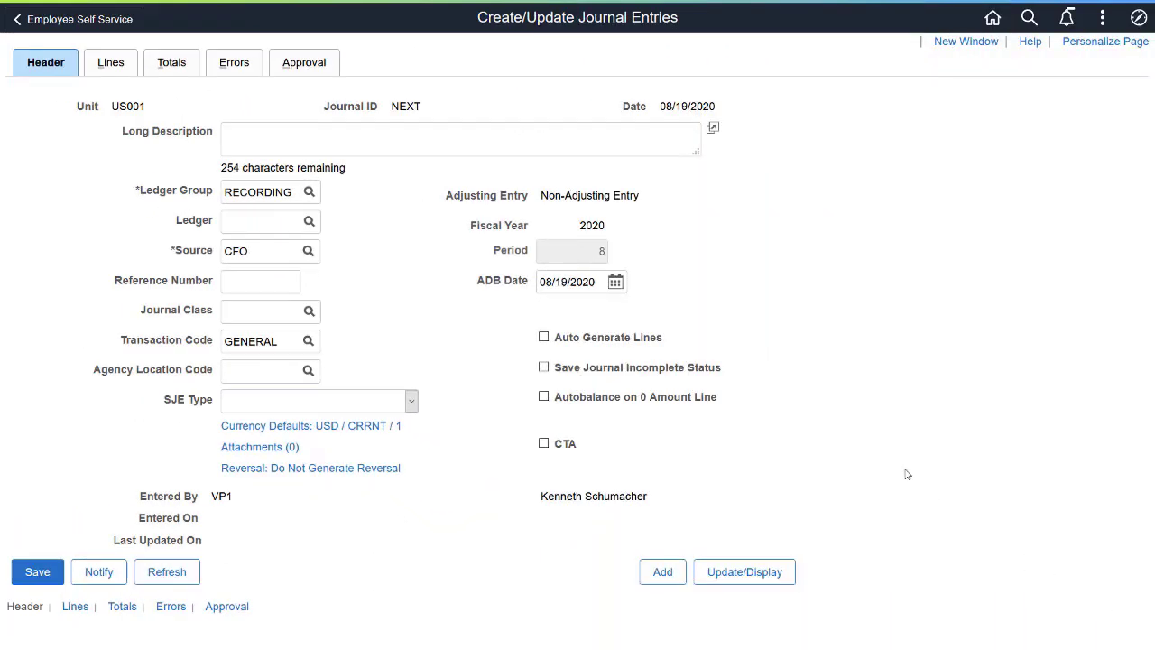
Look up the available journal sources for the new journal entry and browse the list
{"action": "left_click", "coordinate": [307, 251]}
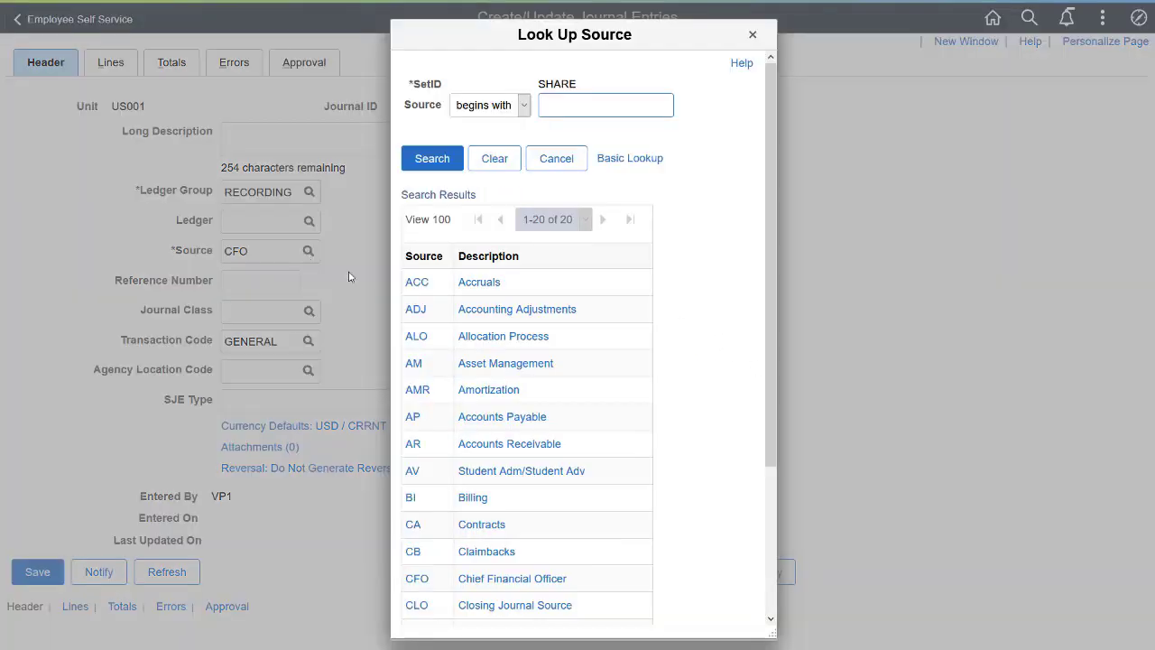
{"action": "left_click_drag", "start_coordinate": [773, 464], "coordinate": [775, 595]}
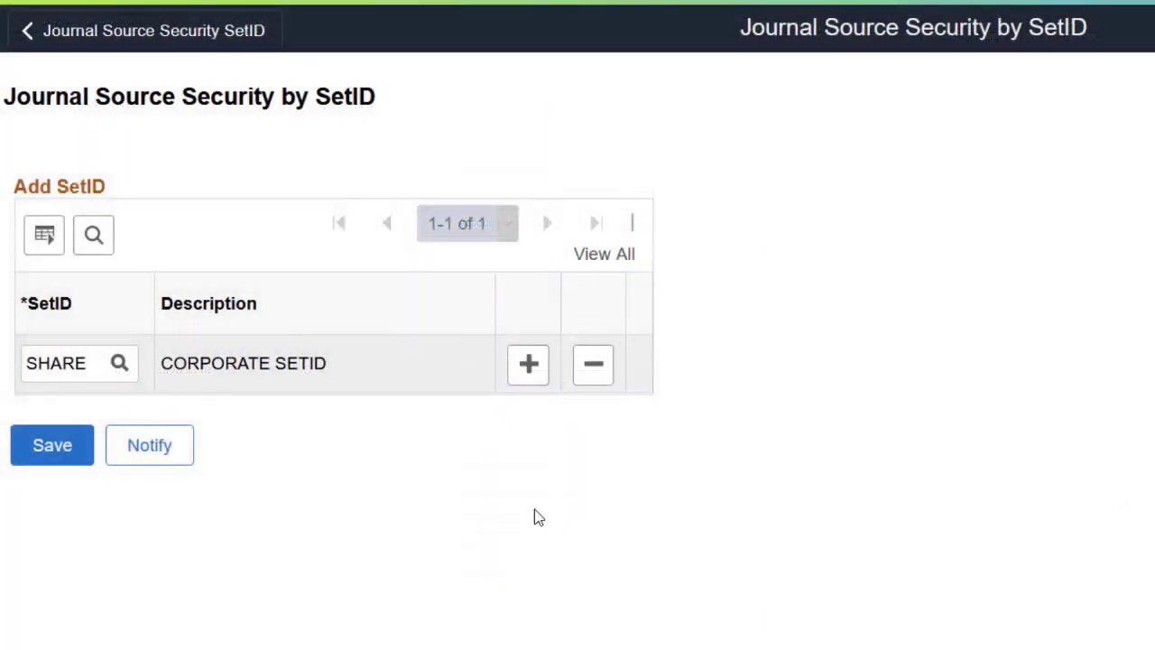
Save SetID SHARE for journal source security, and add business unit US004 with all listed journal sources
{"action": "left_click", "coordinate": [42, 458]}
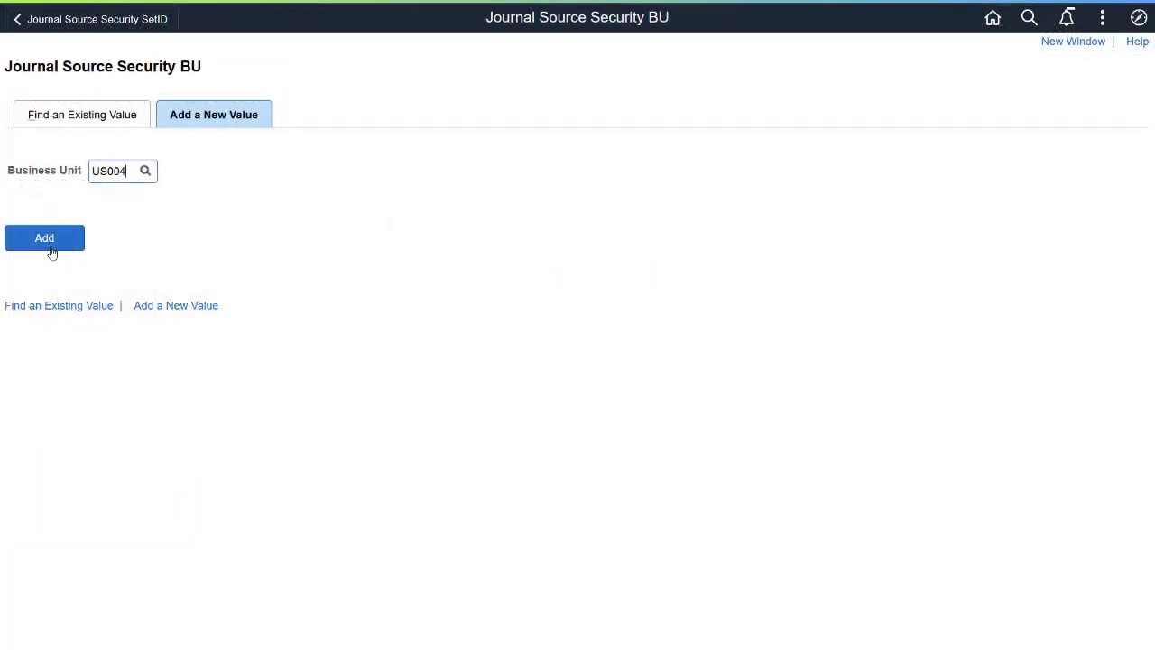
{"action": "left_click", "coordinate": [51, 246]}
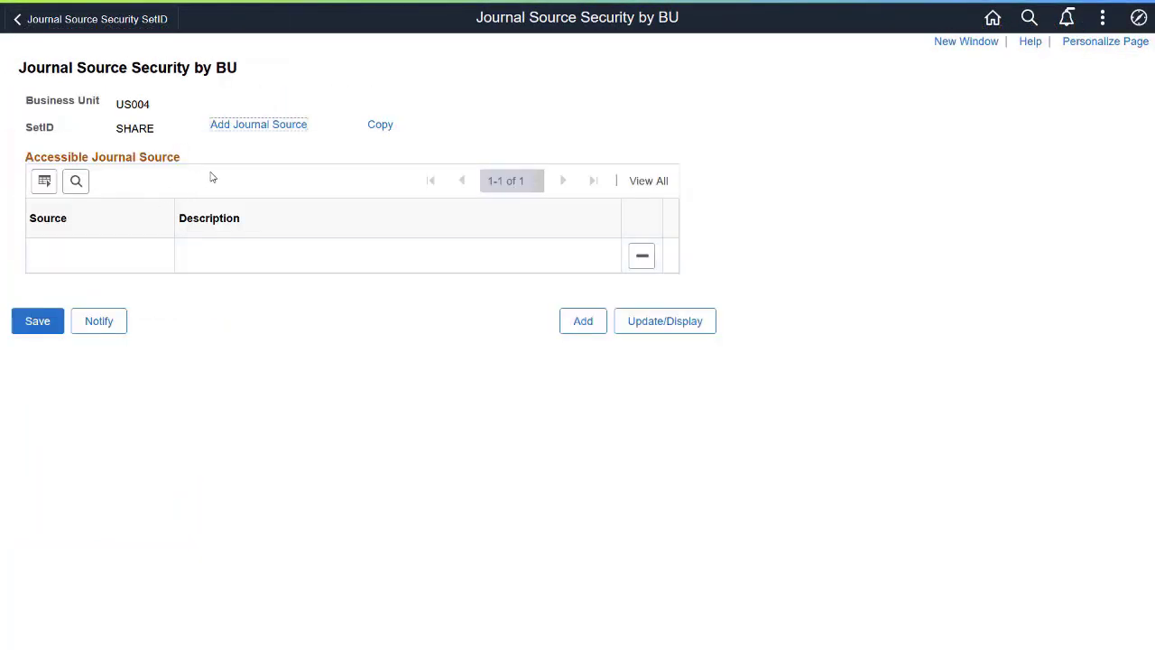
{"action": "left_click", "coordinate": [263, 129]}
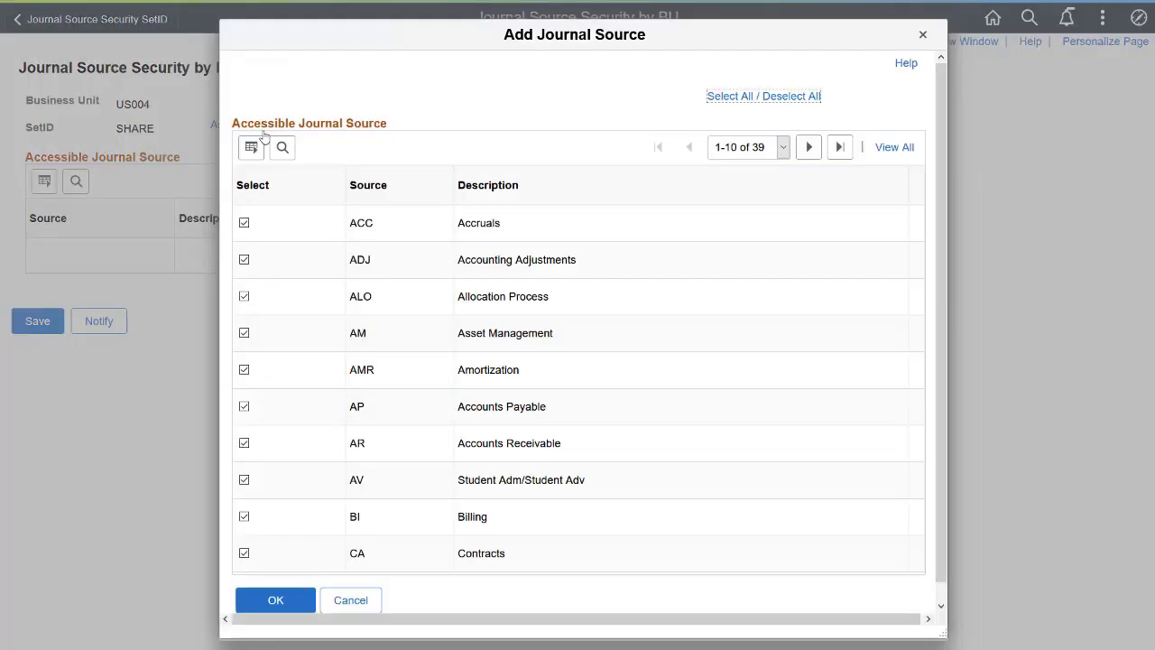
{"action": "left_click", "coordinate": [264, 600]}
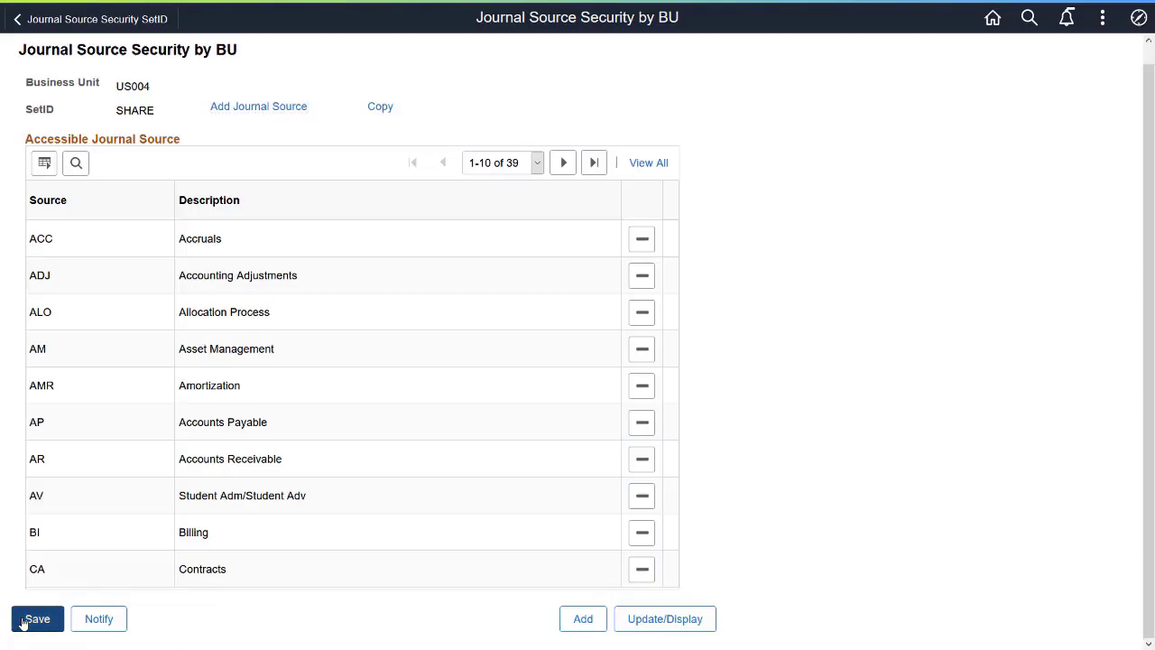
{"action": "left_click", "coordinate": [24, 623]}
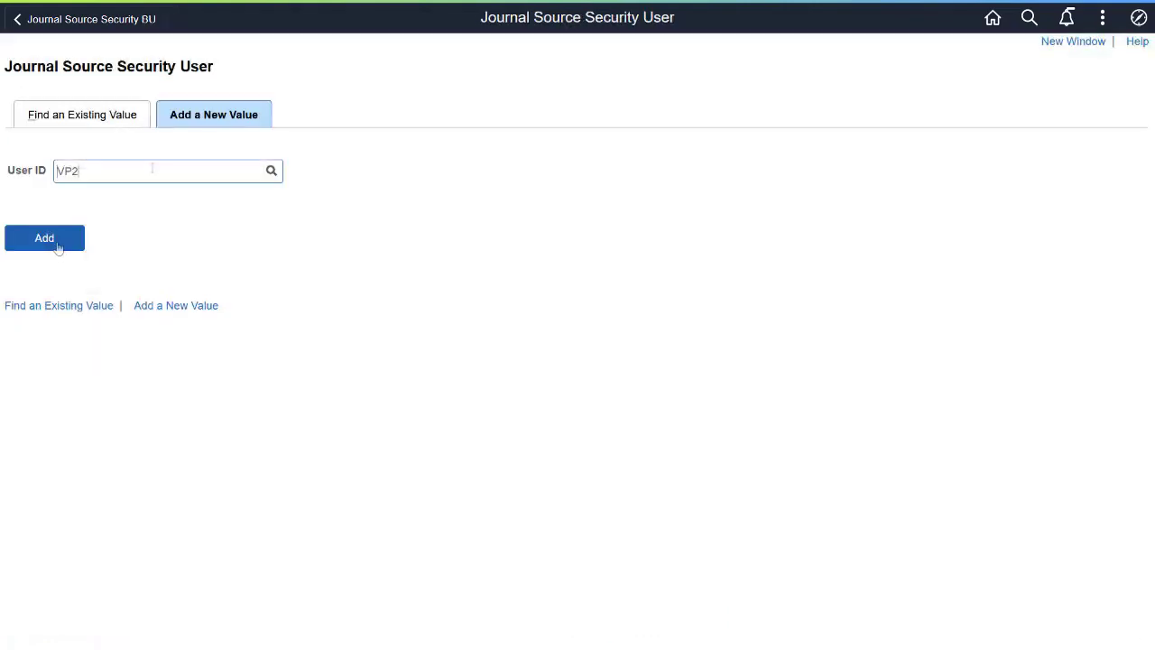
Open journal source security for user VP2, allow access to ADJ, AM, AMR, AP and AR in US001, and save
{"action": "left_click", "coordinate": [56, 246]}
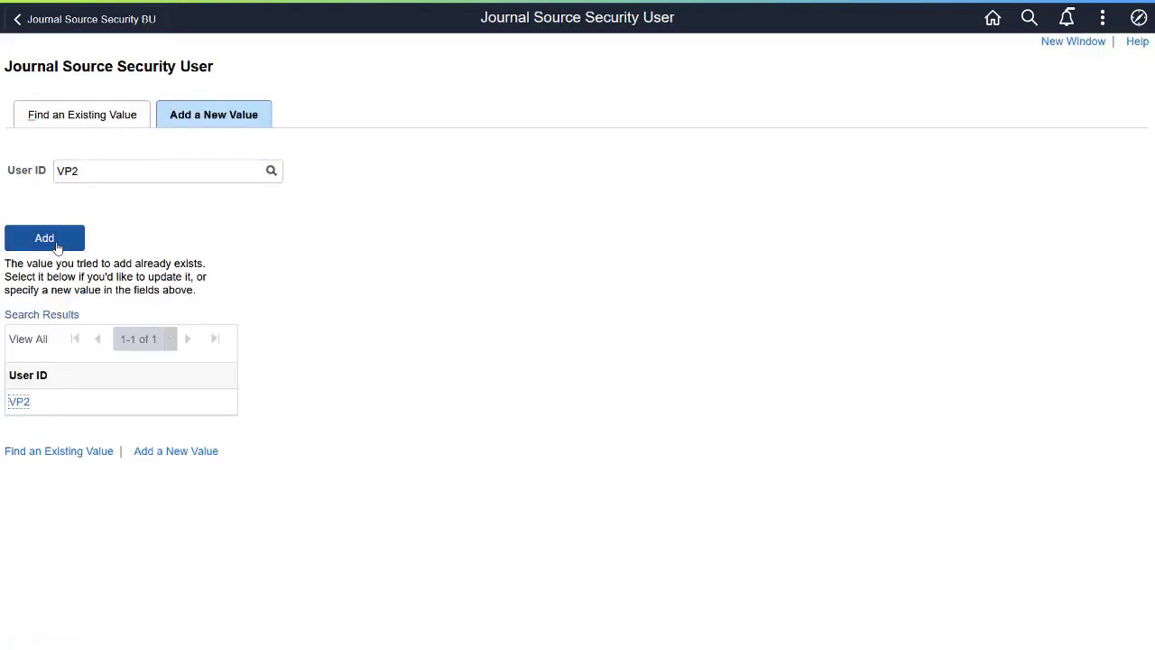
{"action": "left_click", "coordinate": [20, 404]}
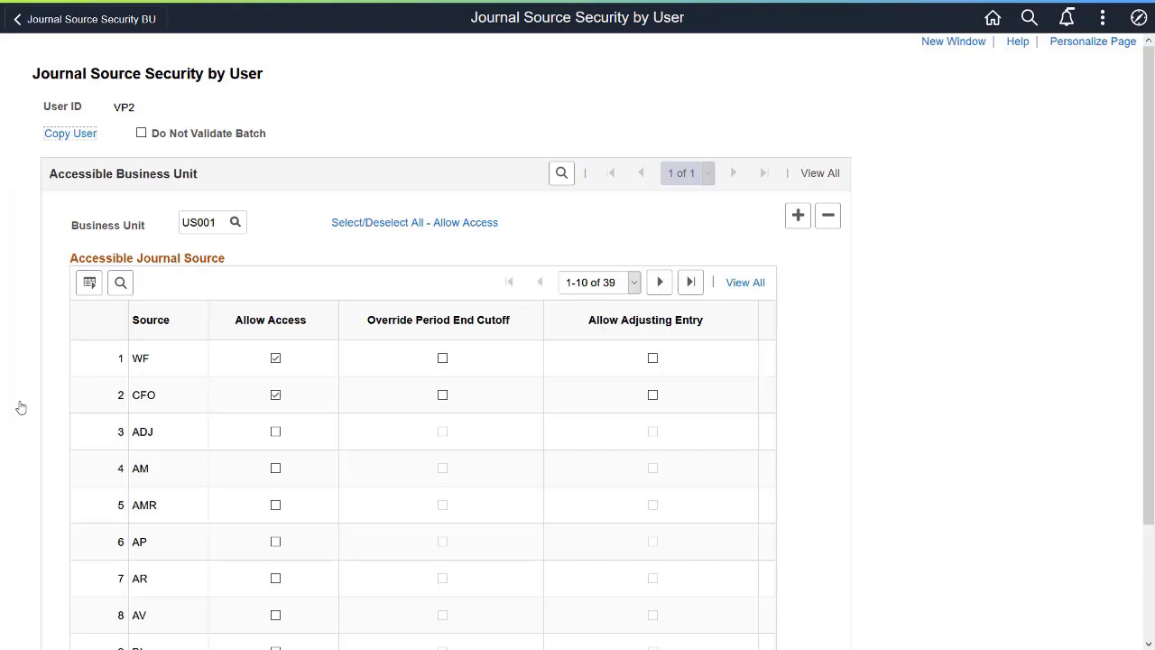
{"action": "left_click", "coordinate": [275, 431]}
{"action": "left_click", "coordinate": [275, 467]}
{"action": "left_click", "coordinate": [275, 506]}
{"action": "left_click", "coordinate": [275, 543]}
{"action": "left_click", "coordinate": [275, 578]}
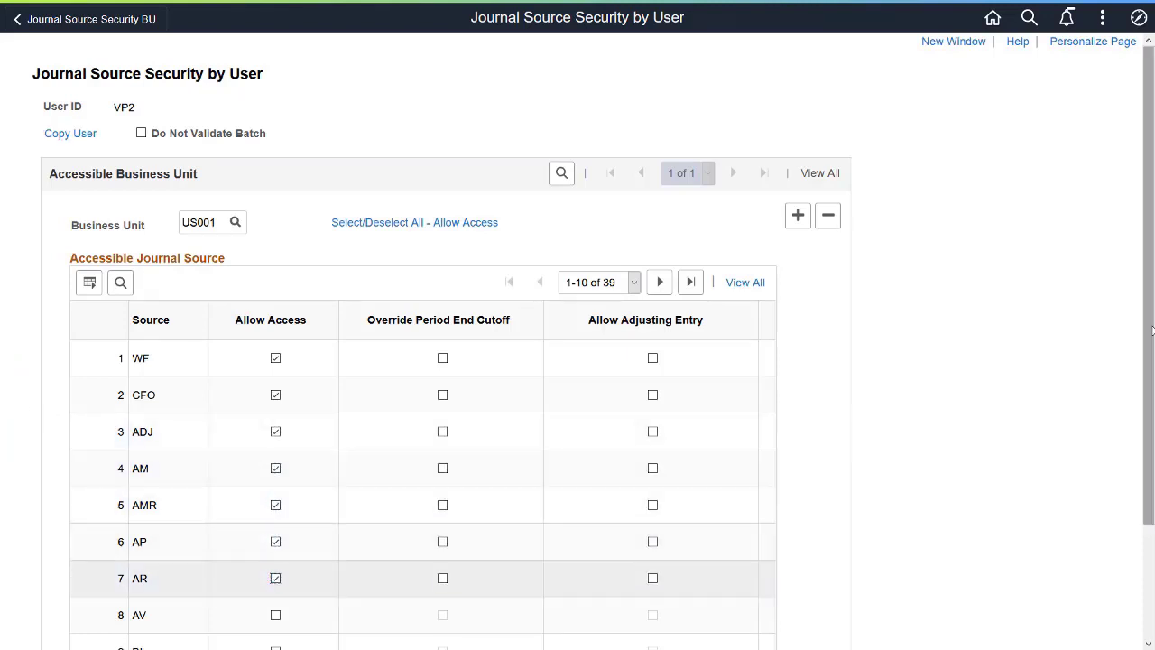
{"action": "scroll", "coordinate": [1150, 329], "scroll_direction": "down", "scroll_amount": 3}
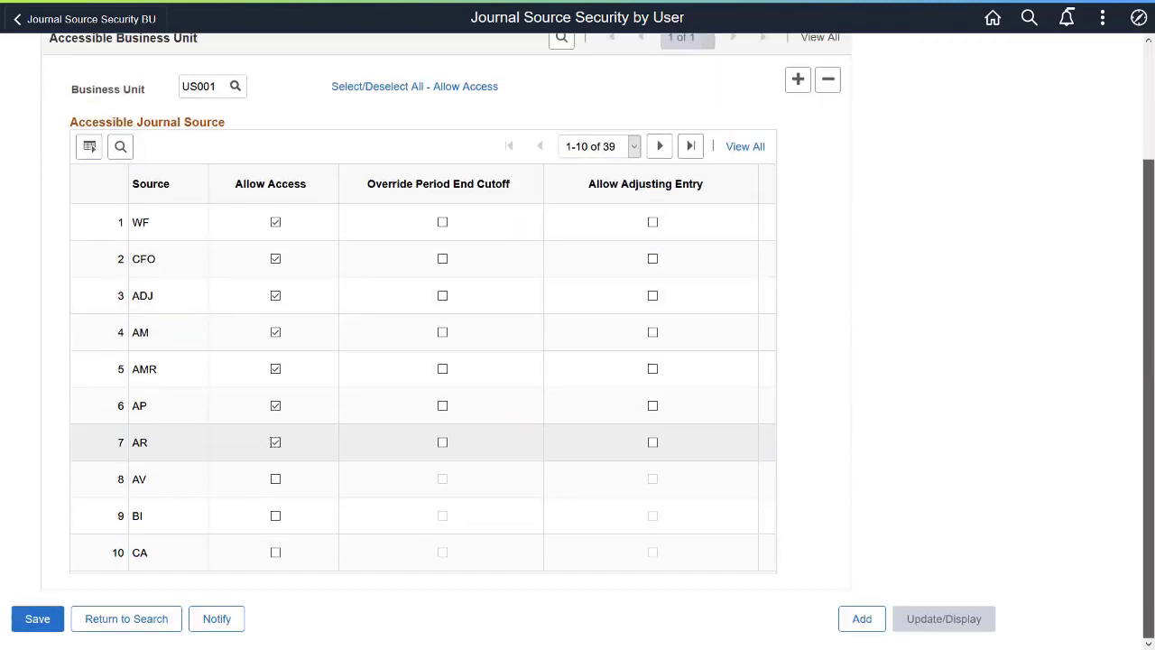
{"action": "left_click", "coordinate": [20, 618]}
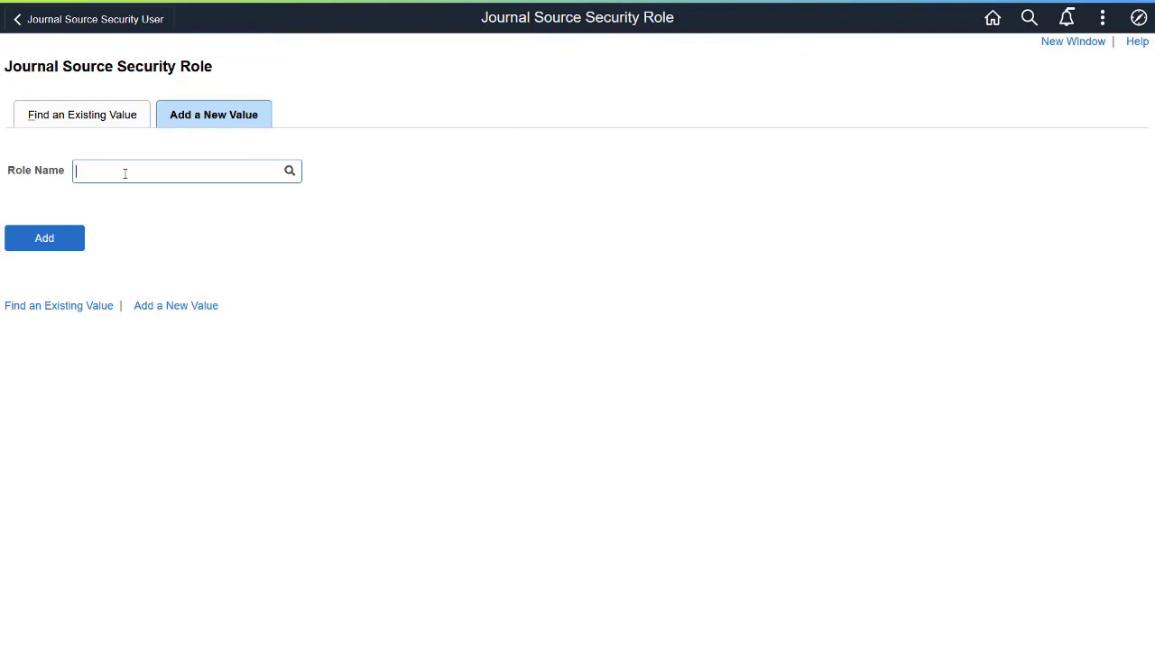
Add journal source security for role ANALYST, allow access to sources ADJ and ACC in business unit US001, and save
{"action": "type", "text": "ANALYST"}
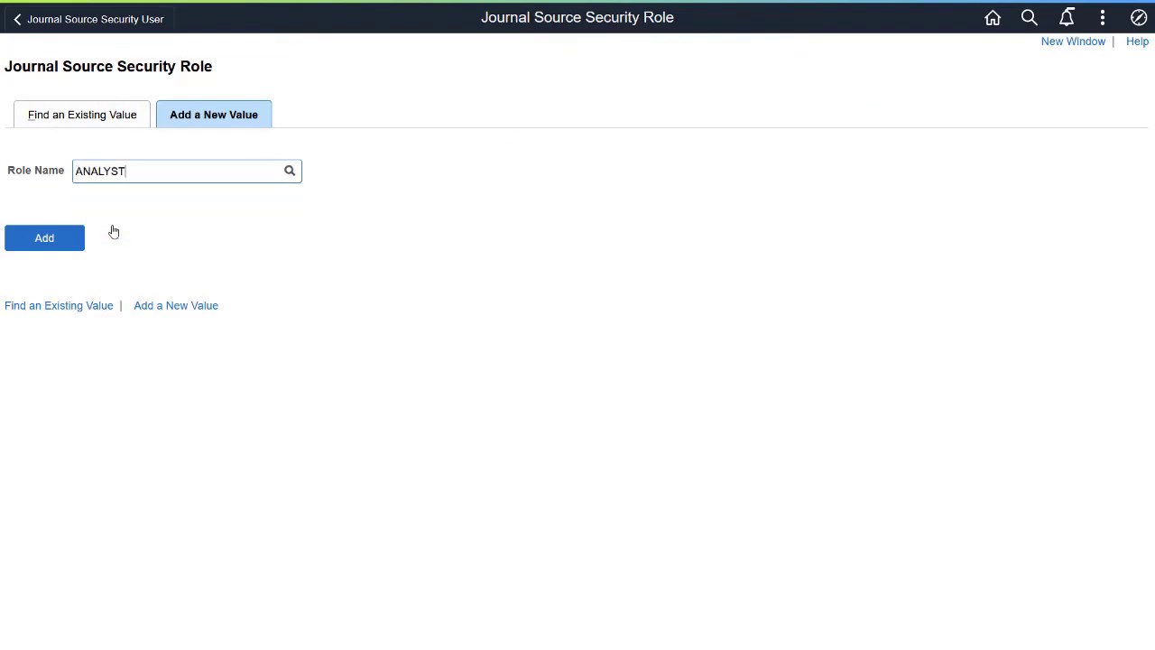
{"action": "left_click", "coordinate": [52, 237]}
{"action": "left_click", "coordinate": [36, 399]}
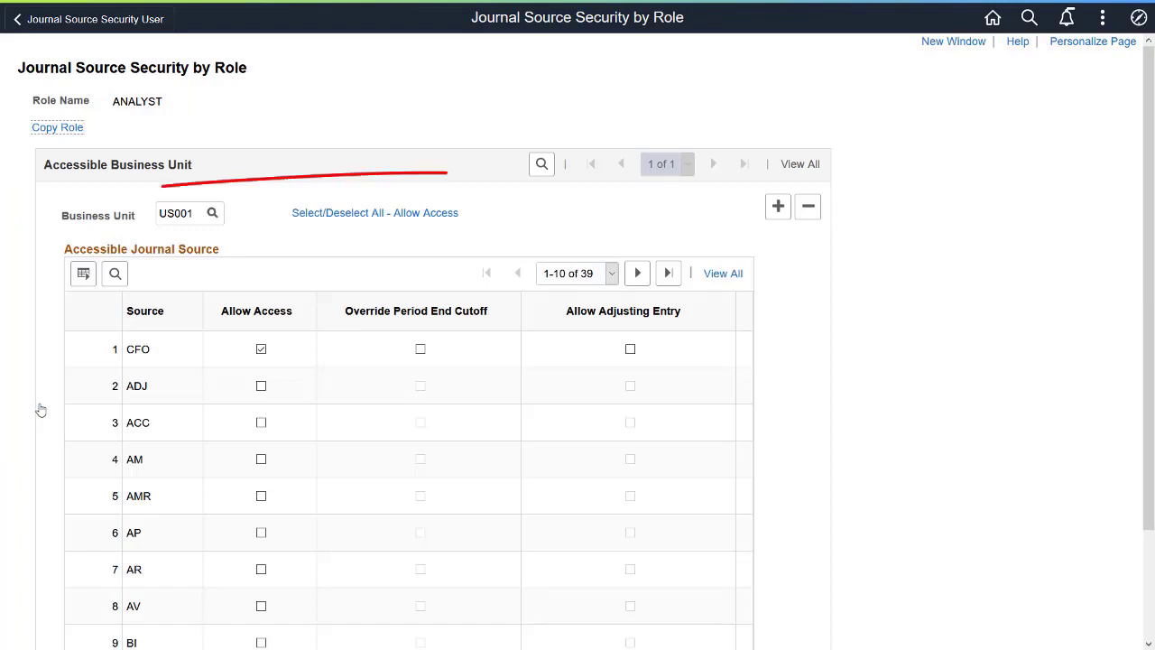
{"action": "left_click", "coordinate": [260, 385]}
{"action": "left_click", "coordinate": [261, 423]}
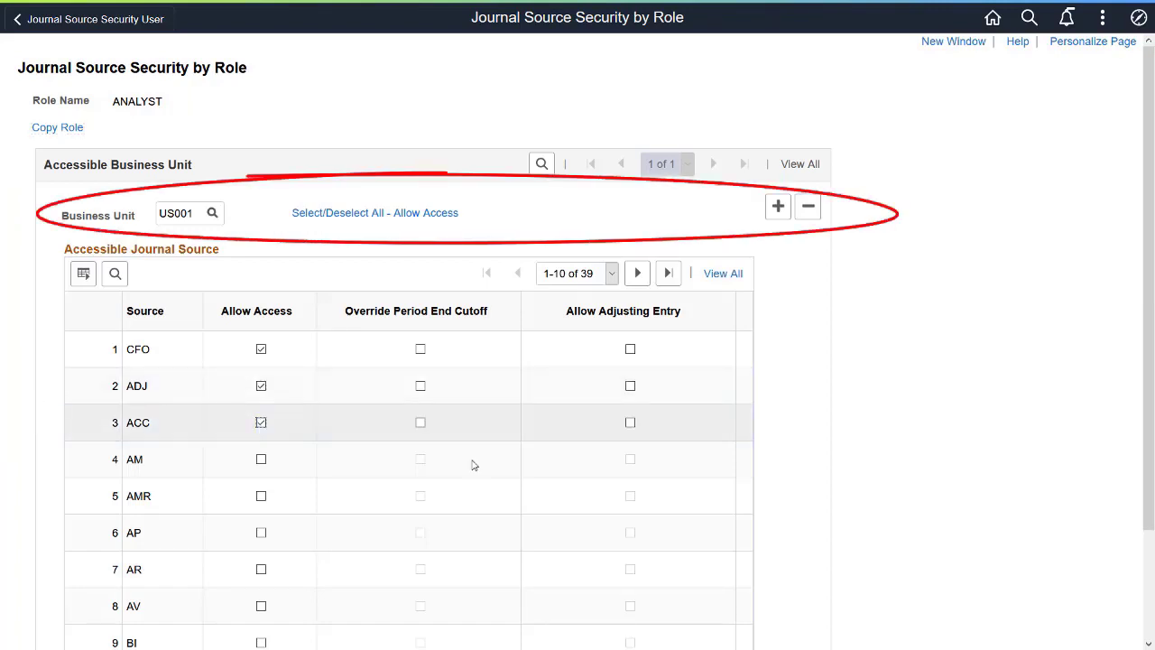
{"action": "scroll", "coordinate": [639, 476], "scroll_direction": "down", "scroll_amount": 2}
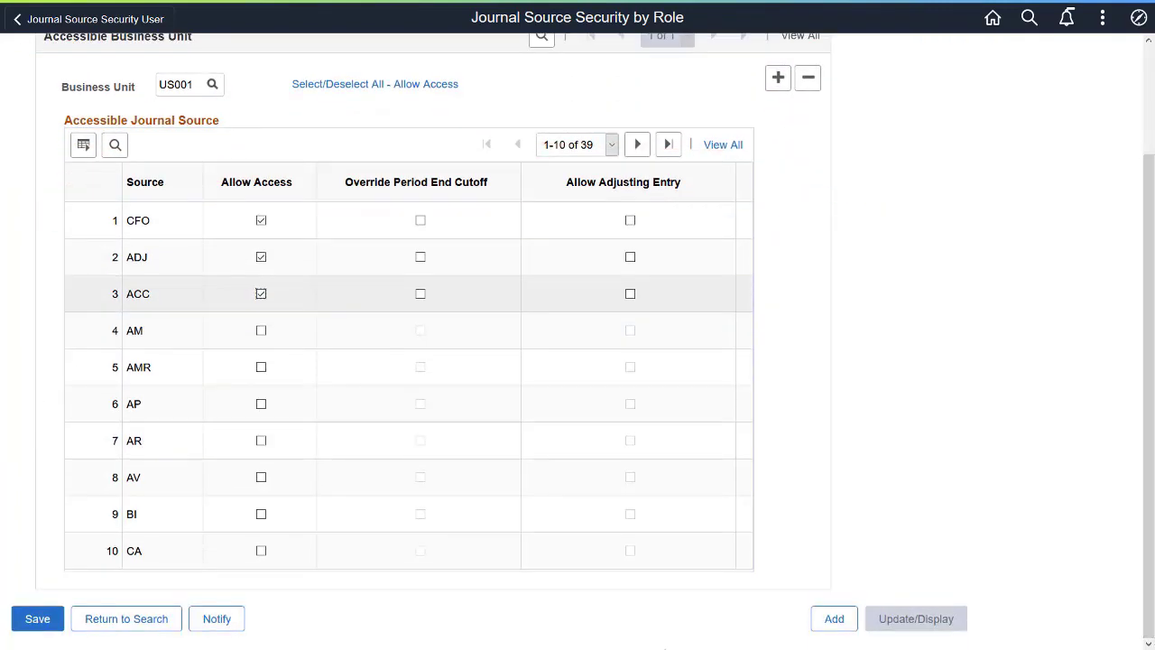
{"action": "left_click", "coordinate": [31, 630]}
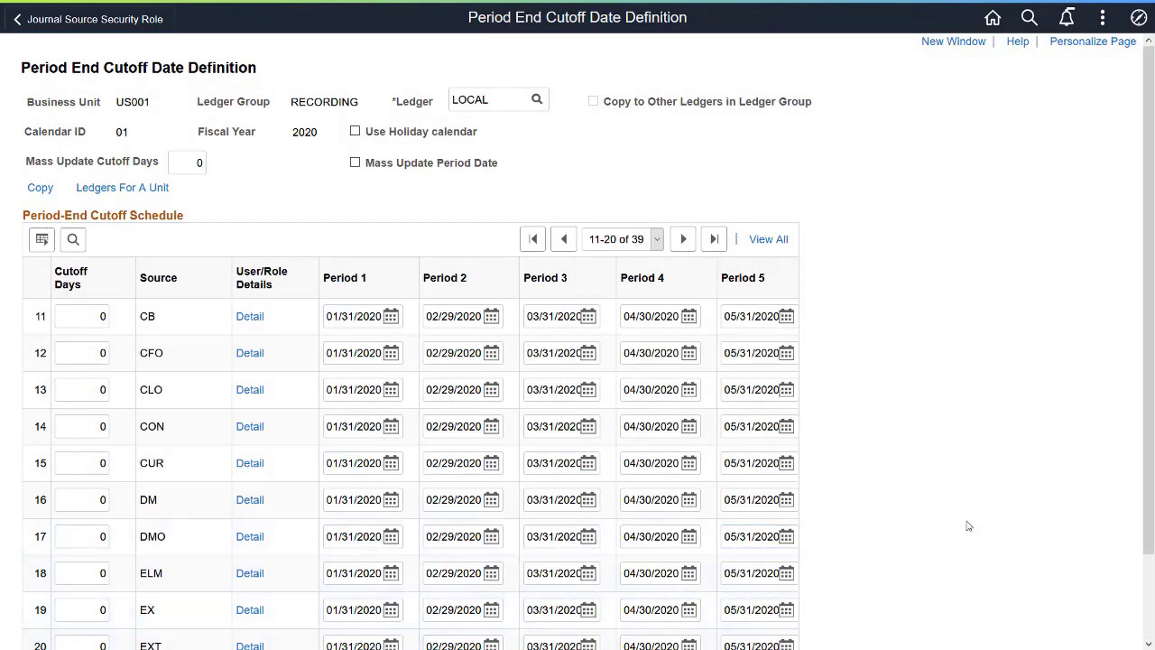
Review the period-end cutoff schedule for US001's LOCAL ledger, including the dates of the later periods
{"action": "scroll", "coordinate": [1151, 515], "scroll_direction": "down", "scroll_amount": 1}
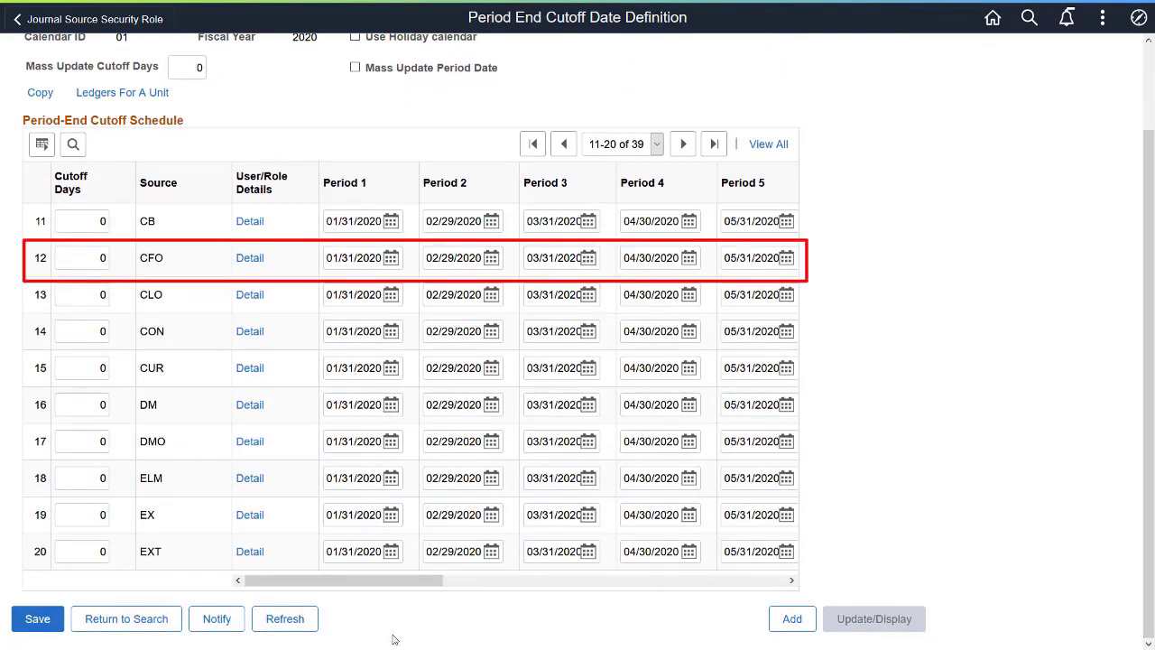
{"action": "left_click_drag", "start_coordinate": [381, 582], "coordinate": [751, 592]}
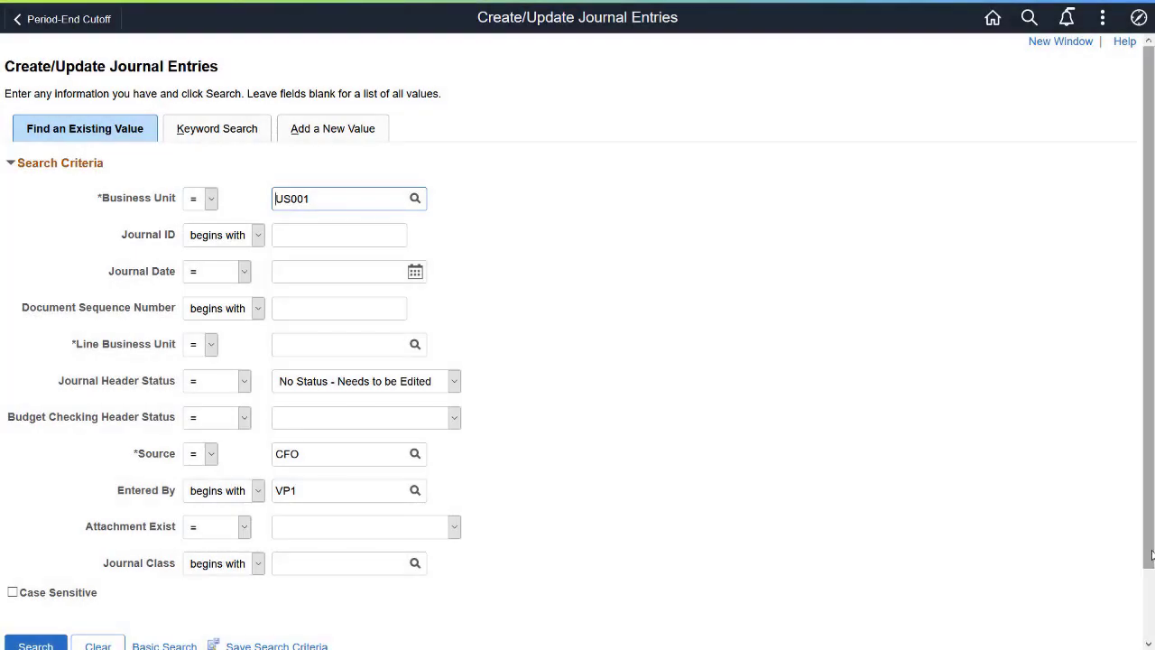
{"action": "scroll", "coordinate": [1152, 555], "scroll_direction": "down", "scroll_amount": 1}
{"action": "left_click", "coordinate": [35, 583]}
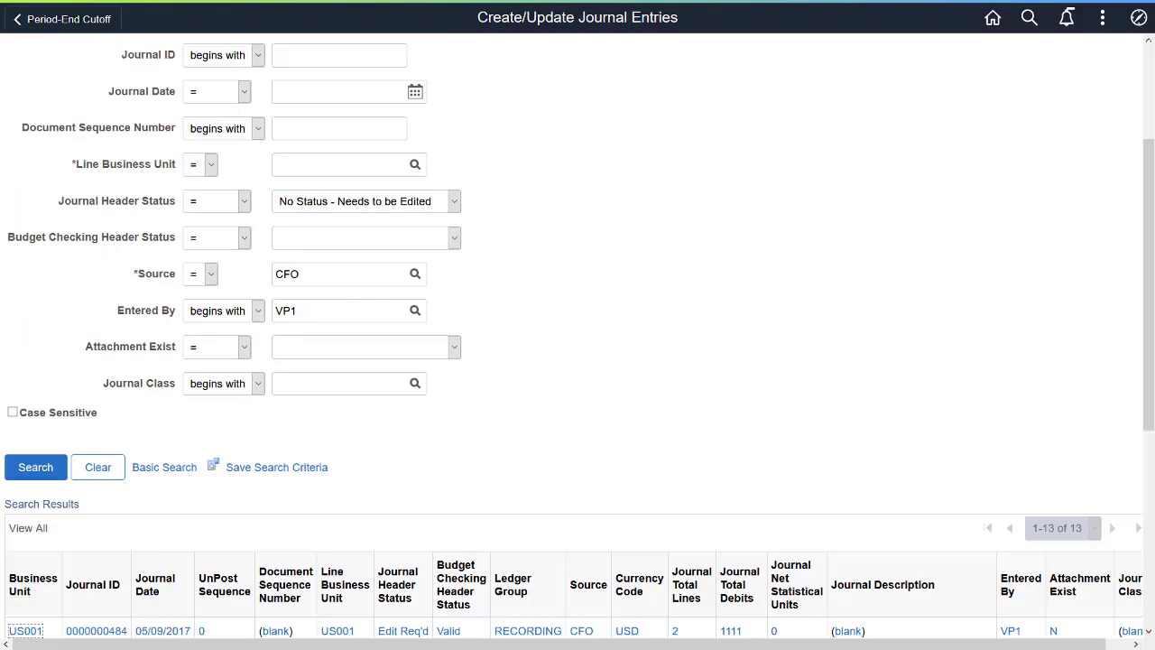
{"action": "left_click_drag", "start_coordinate": [1151, 428], "coordinate": [1151, 618]}
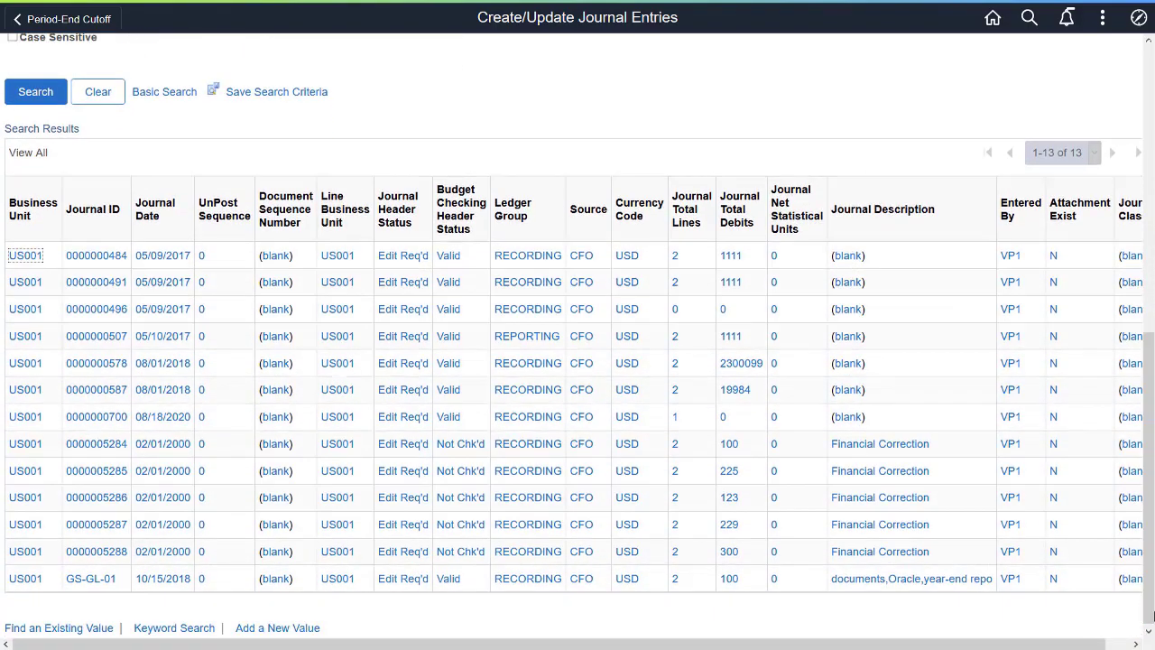
{"action": "left_click", "coordinate": [111, 417]}
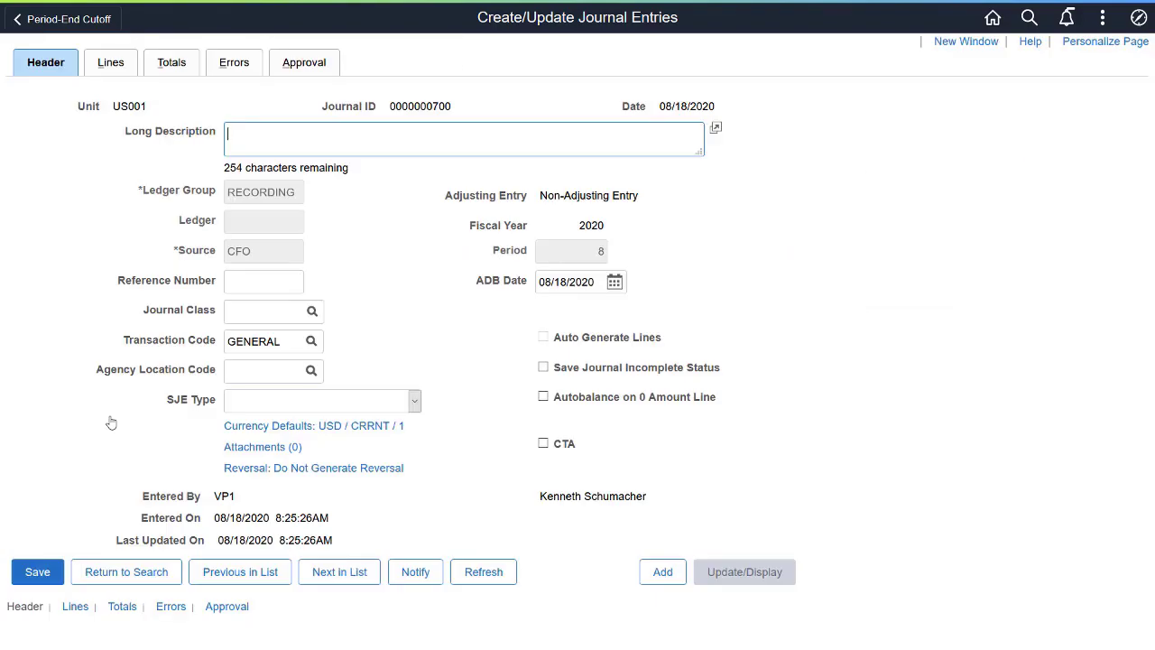
Open the journal's lines, choose the Post Journal process and run it
{"action": "left_click", "coordinate": [112, 64]}
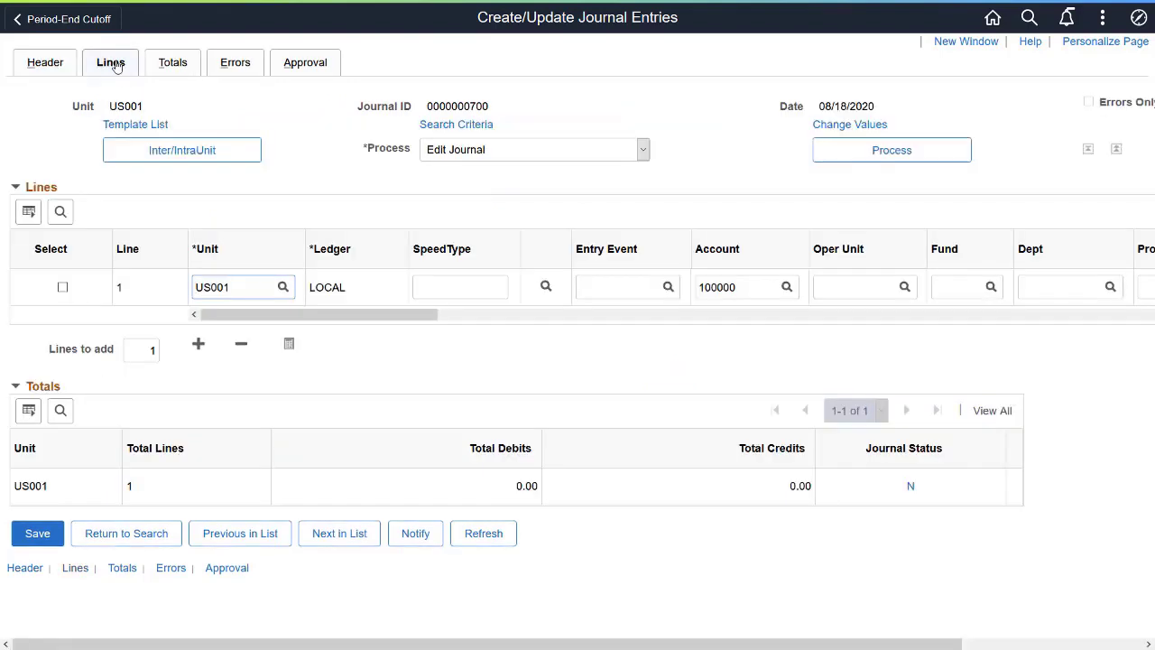
{"action": "left_click", "coordinate": [643, 152]}
{"action": "left_click", "coordinate": [498, 289]}
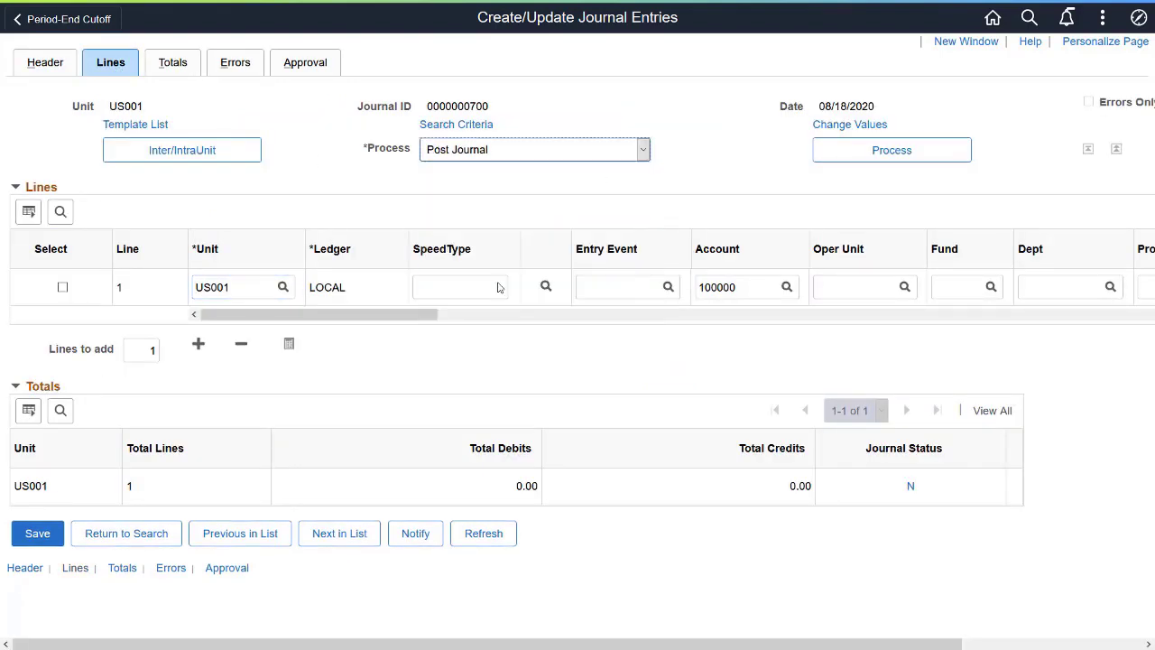
{"action": "left_click", "coordinate": [858, 159]}
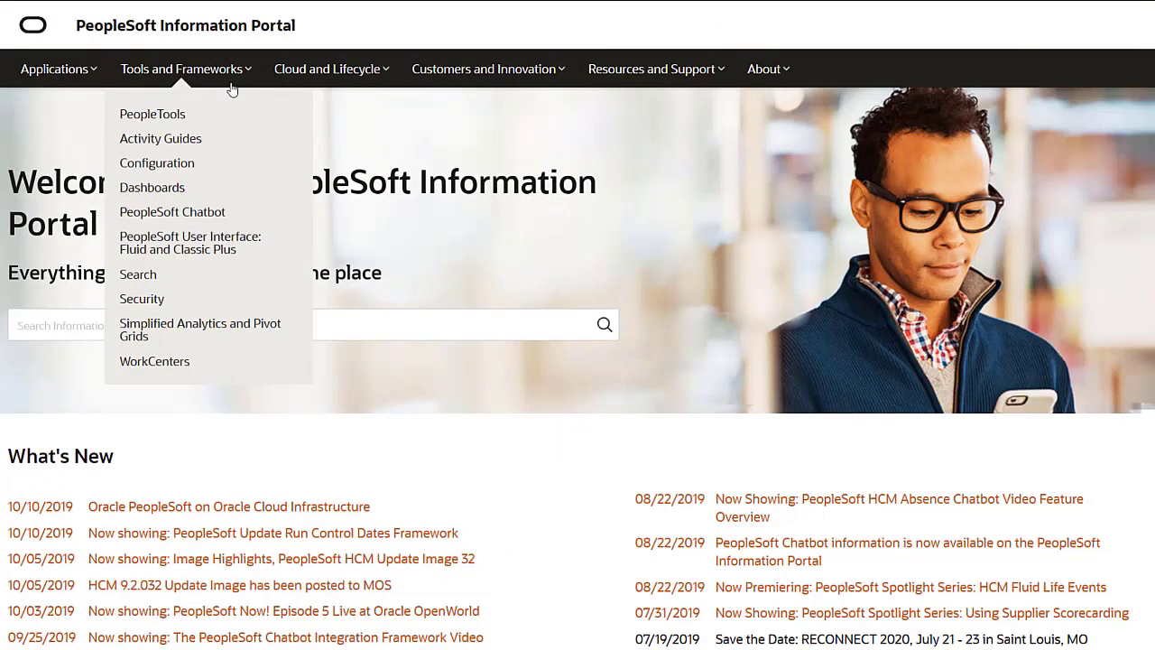
{"action": "mouse_move", "coordinate": [282, 91]}
{"action": "mouse_move", "coordinate": [415, 90]}
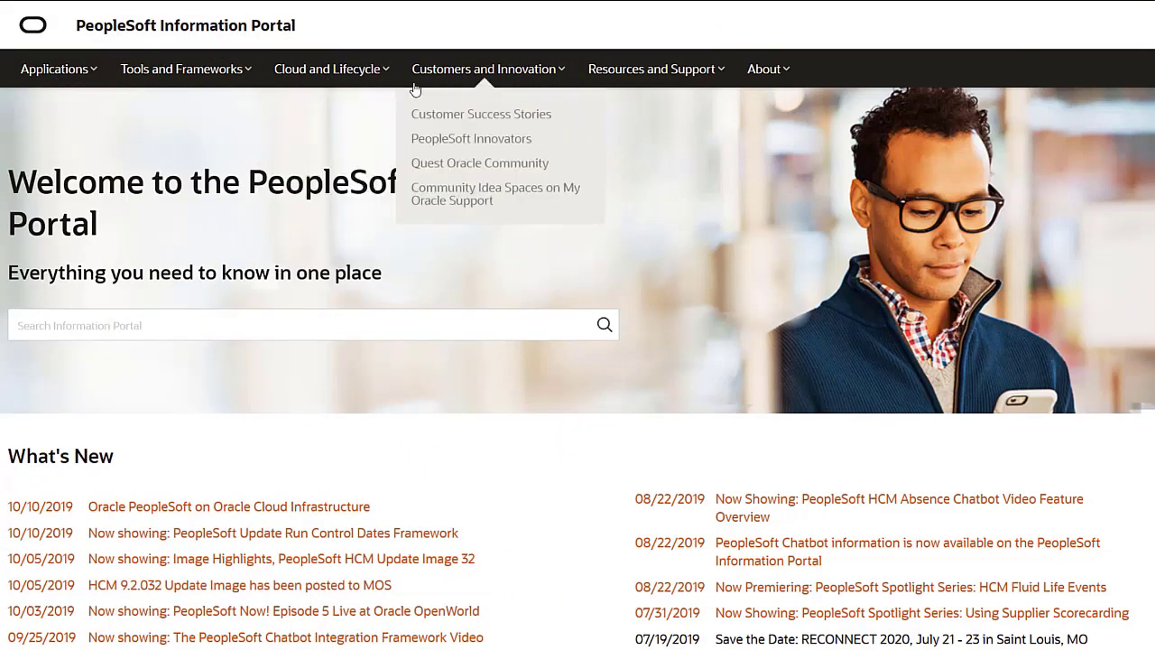
{"action": "mouse_move", "coordinate": [653, 91]}
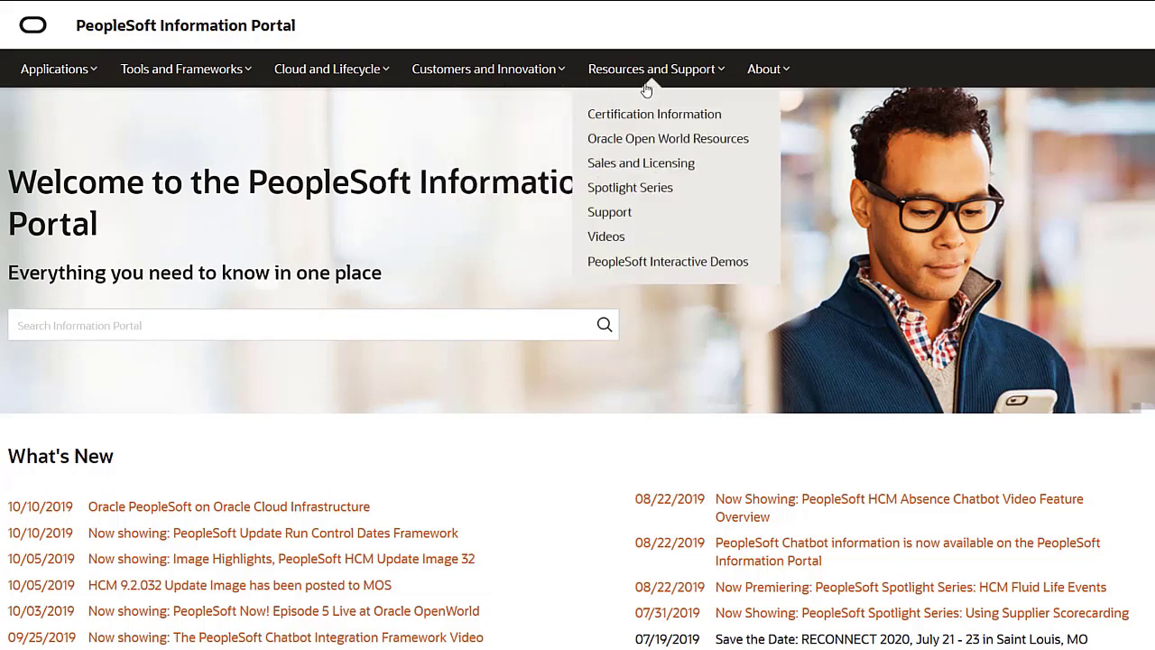